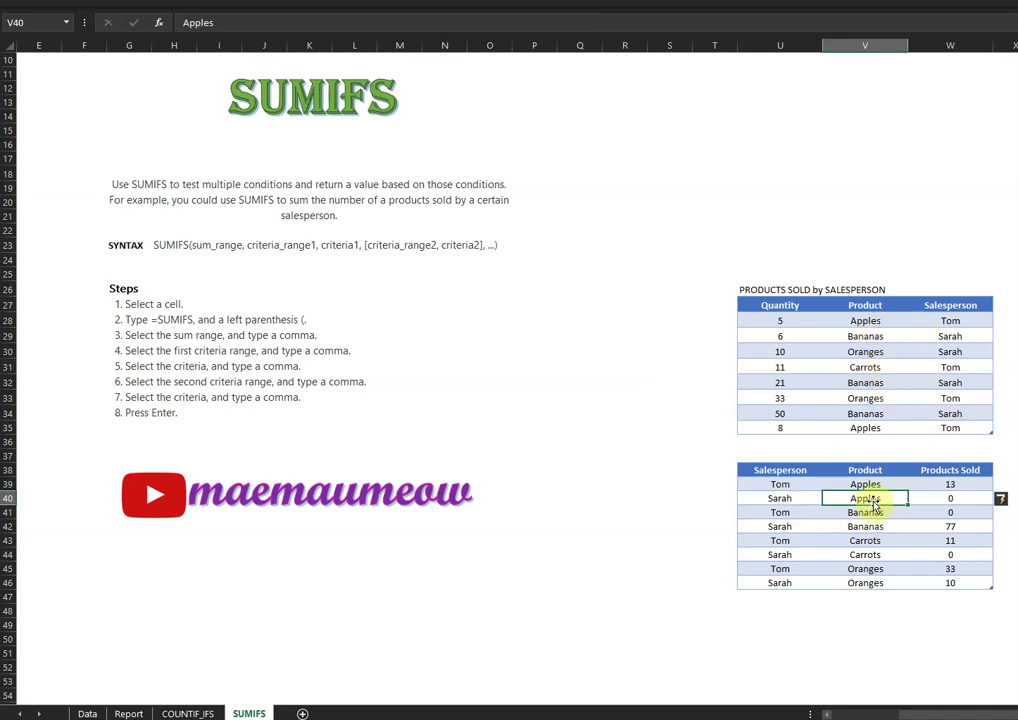
Step: Copy the quantity, product and salesperson table in U27:W35 and paste it as values only starting at H47
click(956, 498)
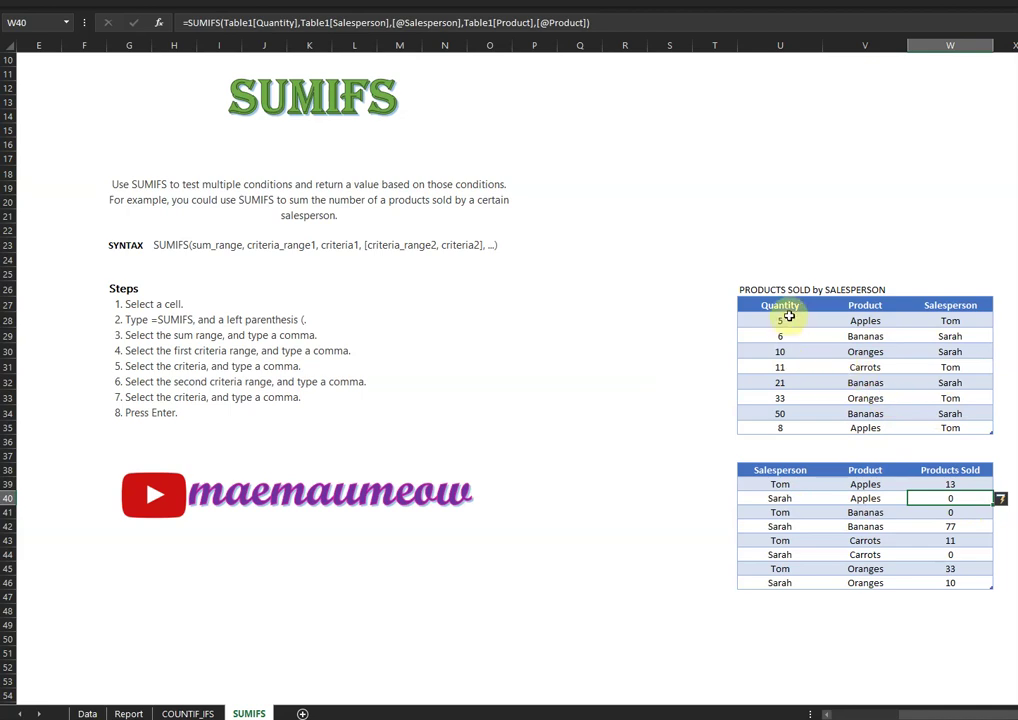
click(782, 299)
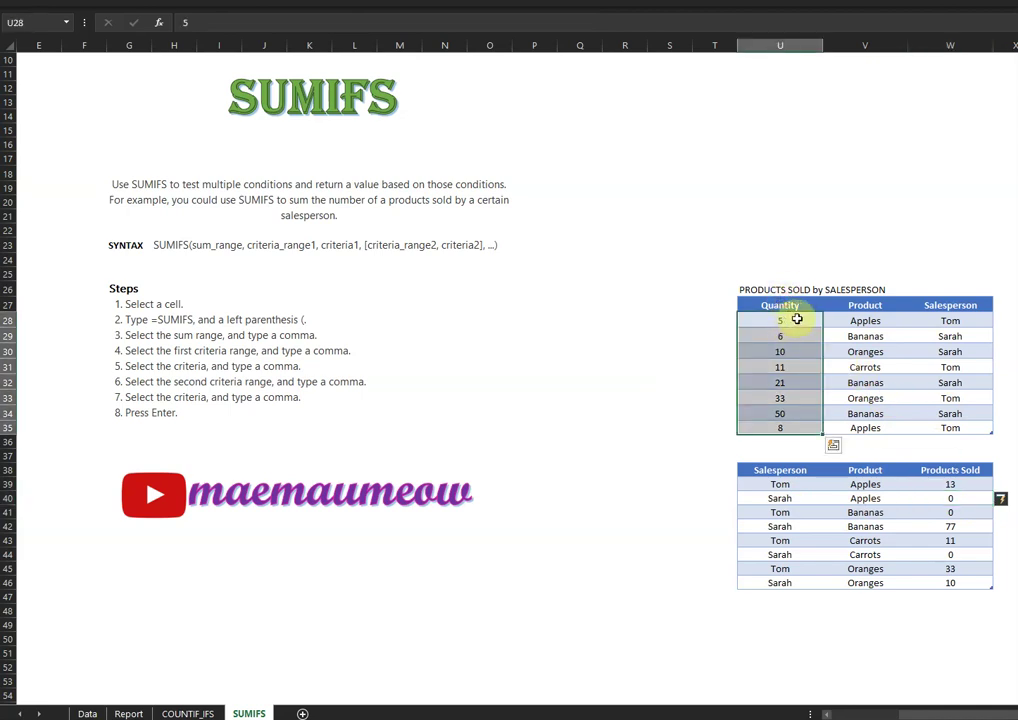
scroll(784, 329, down, 1)
drag(786, 268, 929, 381)
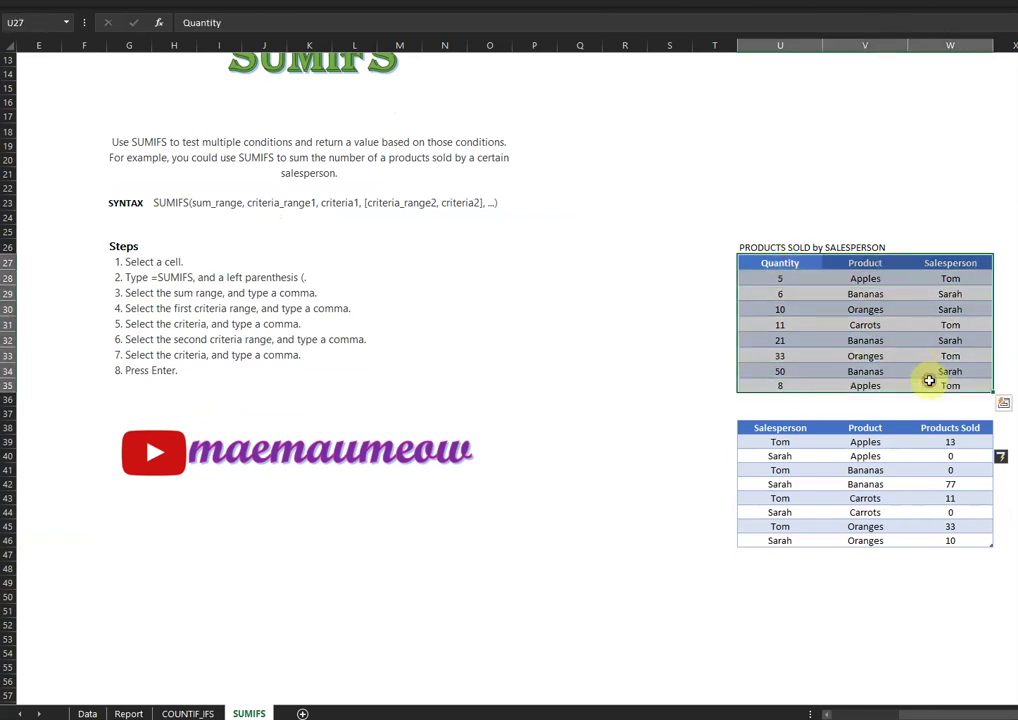
key(ctrl+c)
scroll(682, 377, down, 3)
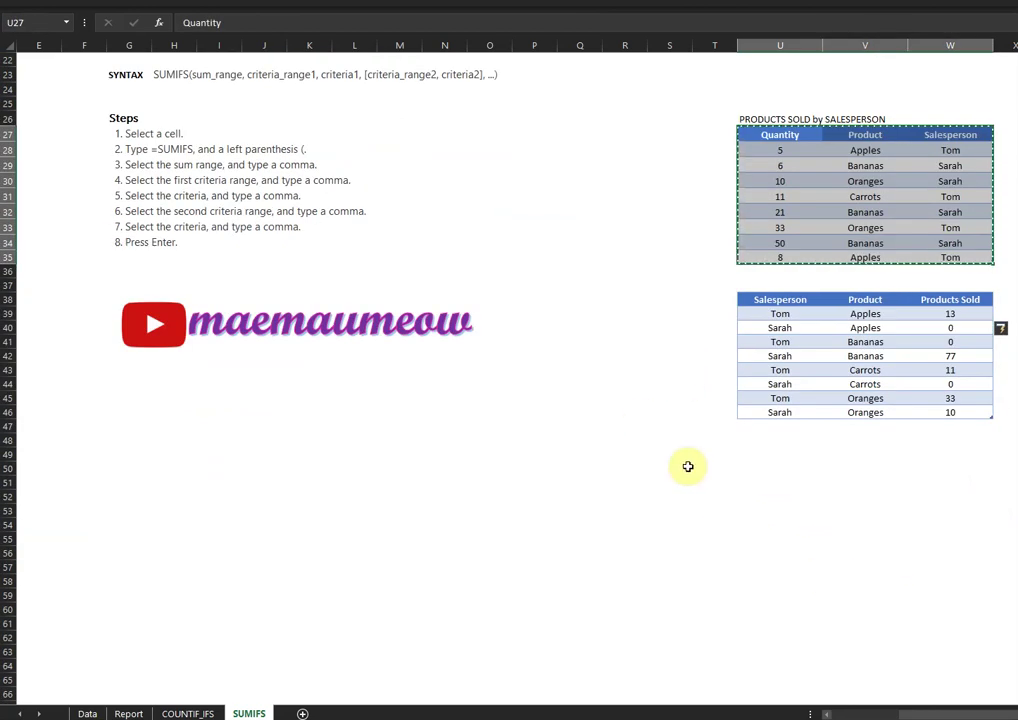
click(190, 427)
key(alt+e)
key(s)
key(v)
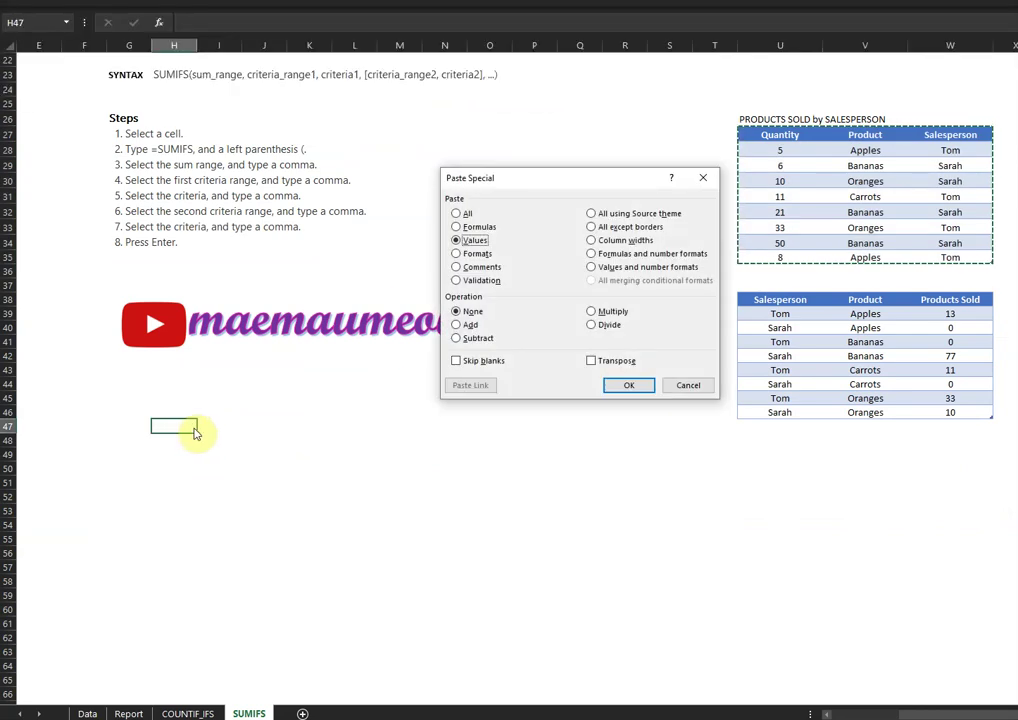
click(650, 390)
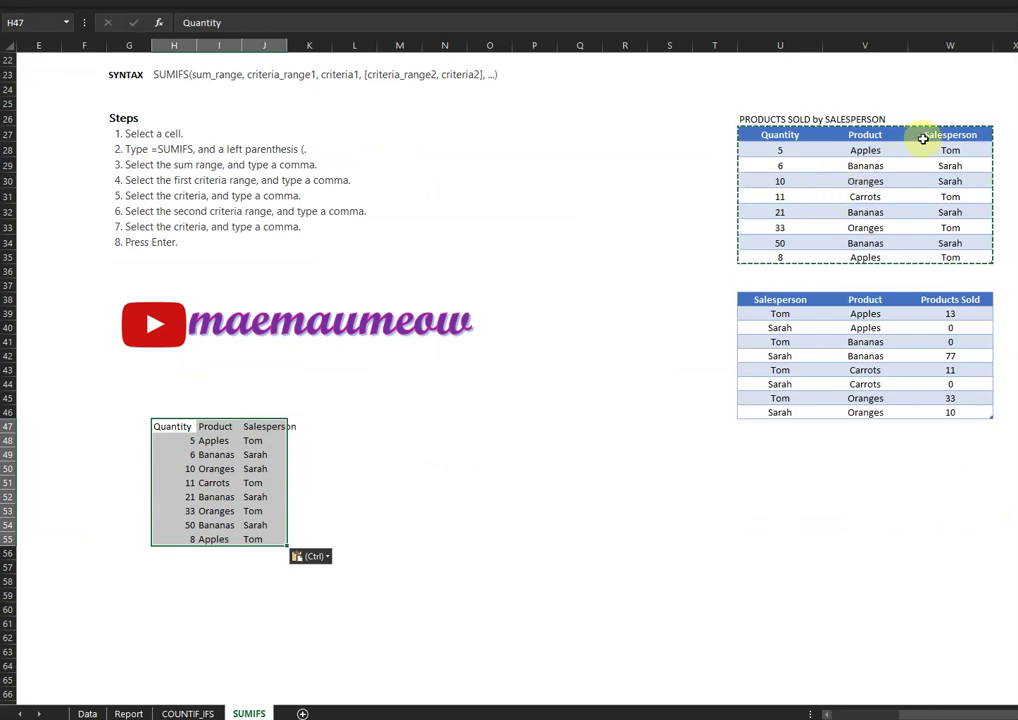
click(452, 443)
drag(784, 306, 881, 411)
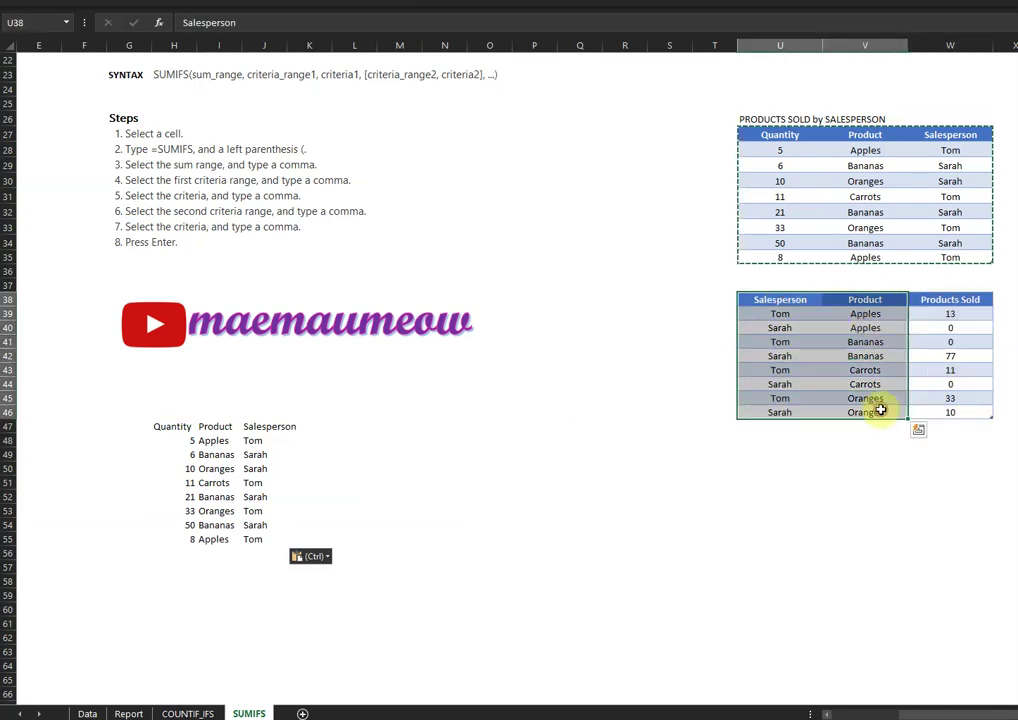
key(ctrl+c)
click(180, 568)
text(=)
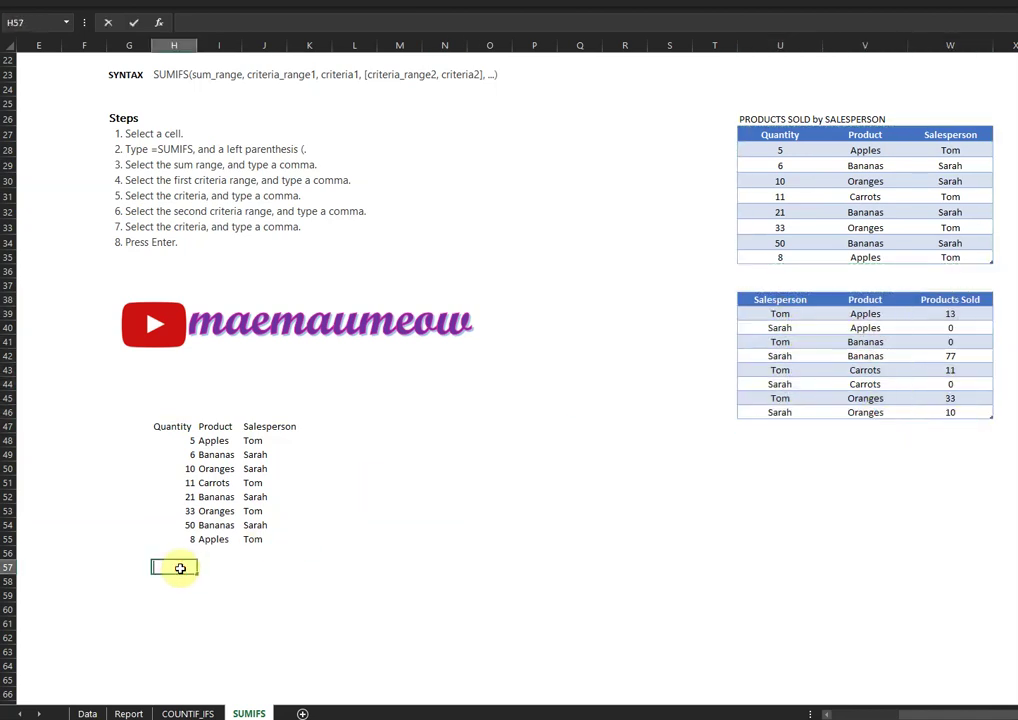
key(super+shift+s)
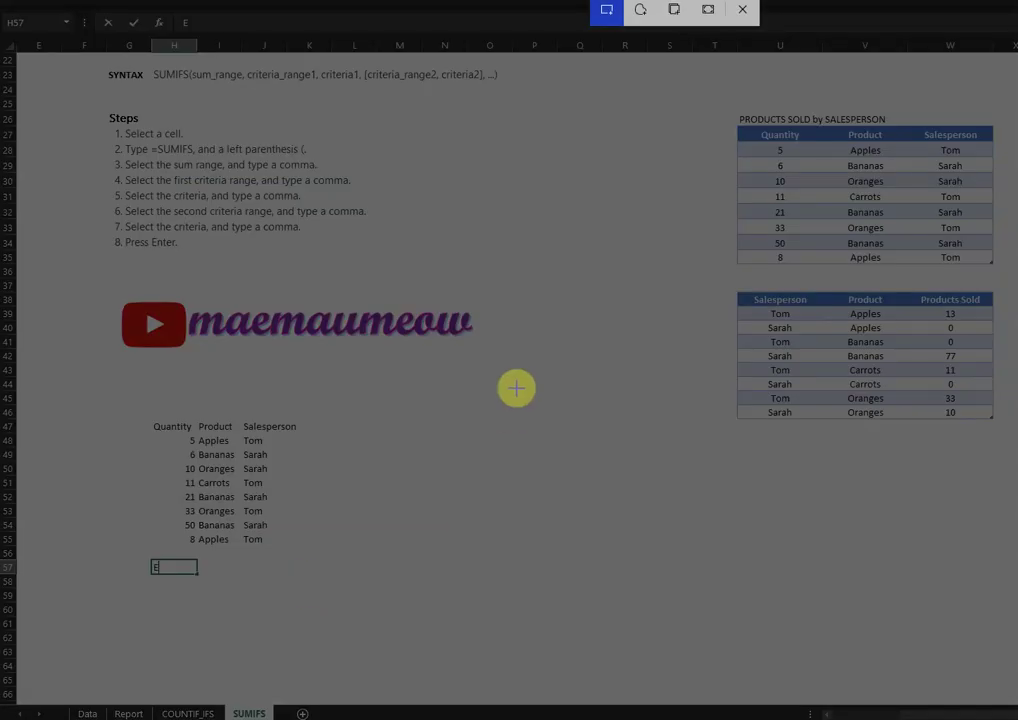
click(519, 386)
Step: Copy the Salesperson and Product columns in U38:V46 and paste them as values only starting at H57
drag(770, 302, 880, 411)
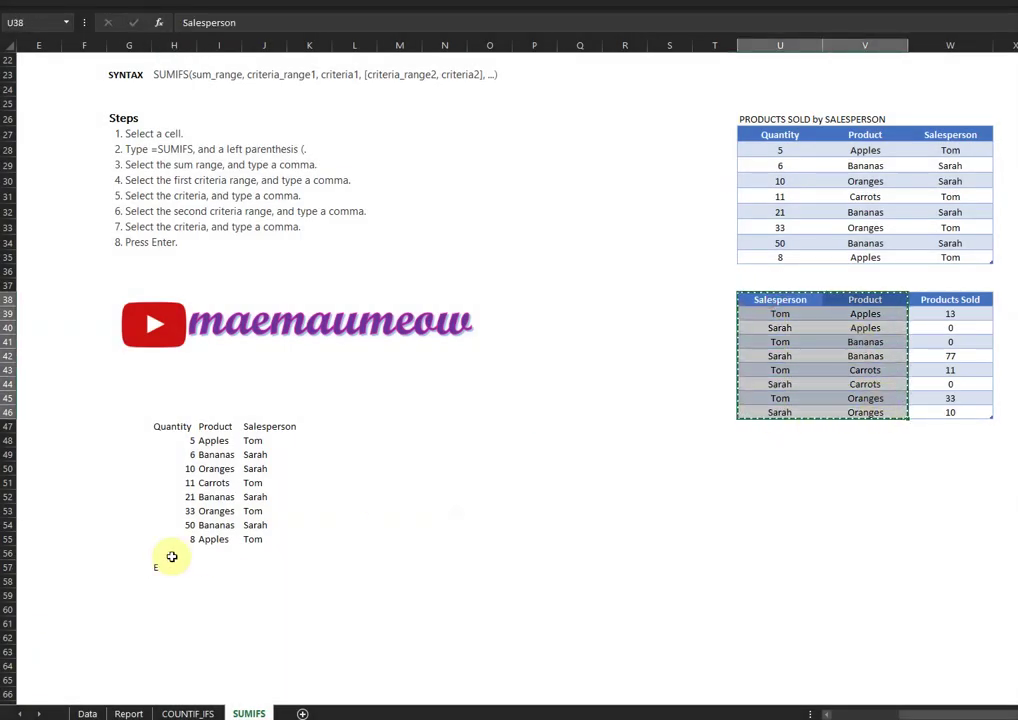
key(ctrl+c)
click(160, 563)
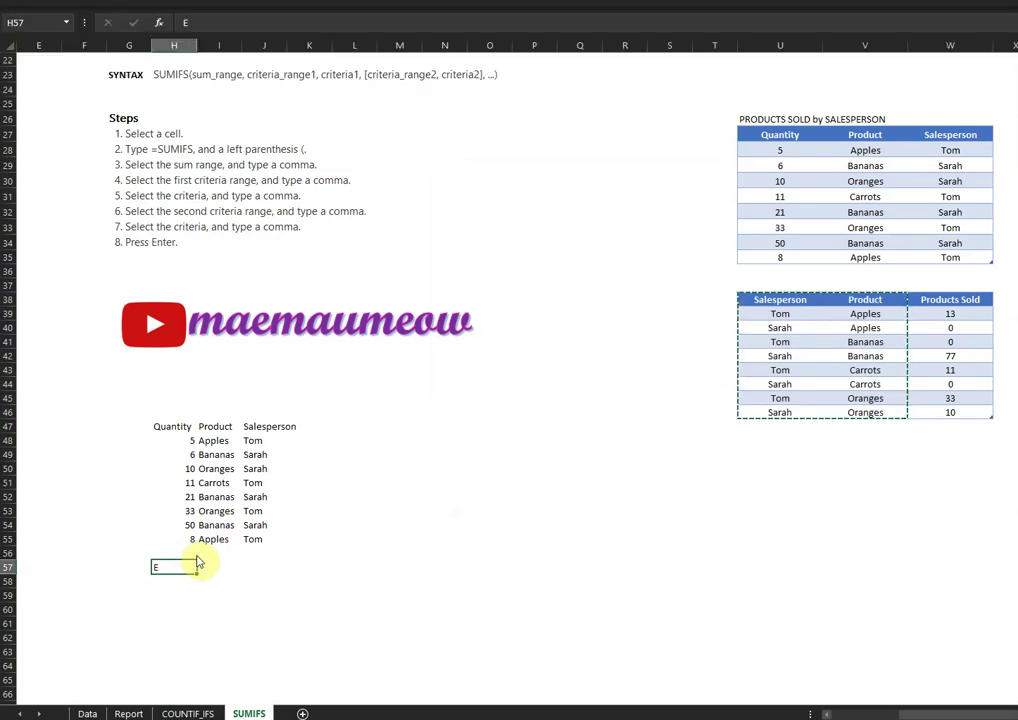
key(ctrl+alt+v)
key(v)
click(625, 386)
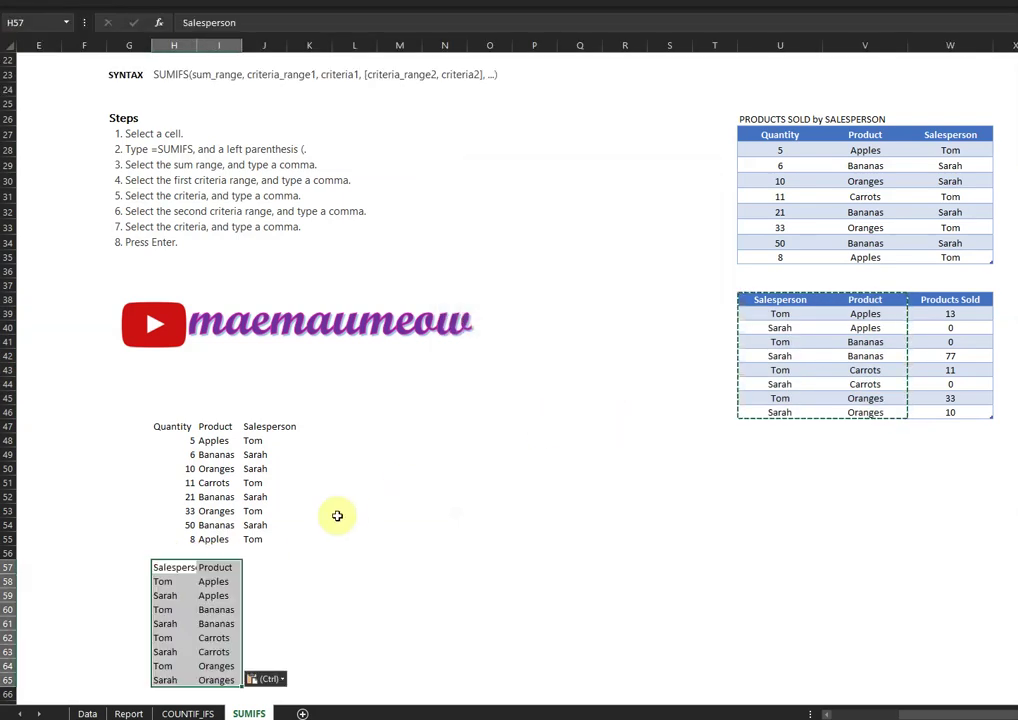
click(945, 304)
key(ctrl+c)
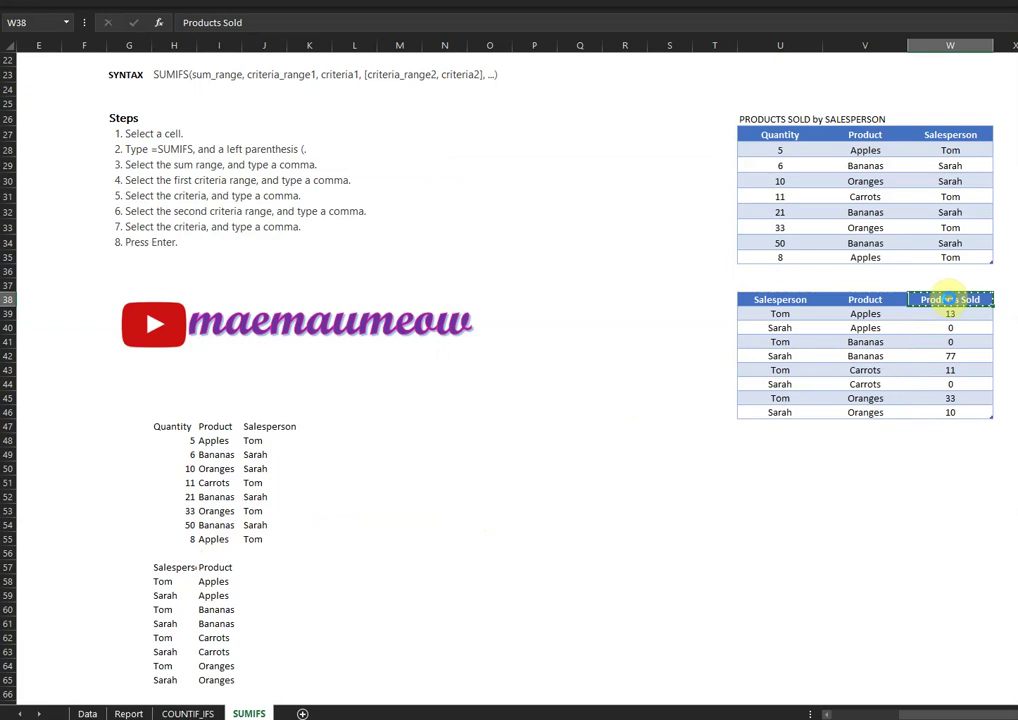
click(262, 568)
key(alt)
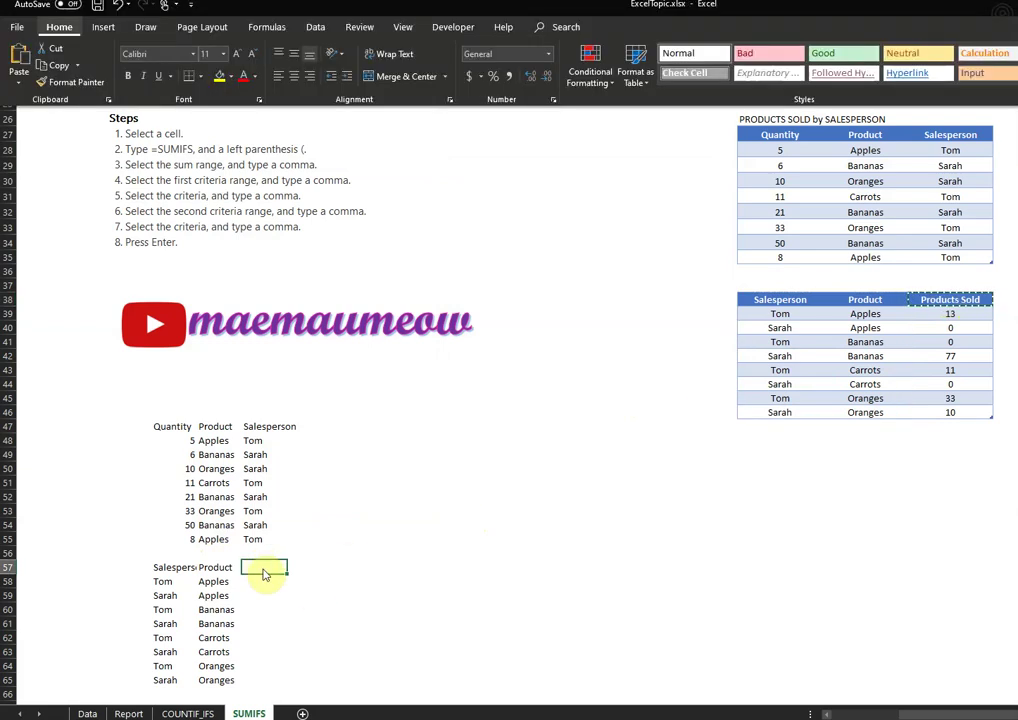
key(h)
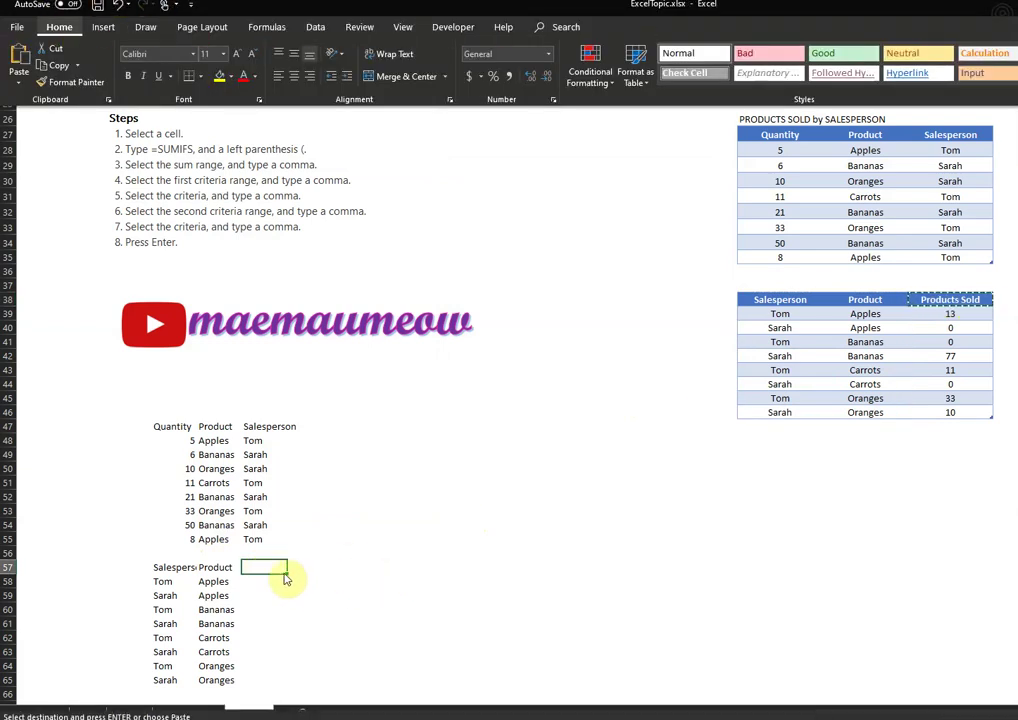
Step: Copy the Products Sold header from W38, paste it as a value into J57, and clear the copy selection
click(977, 300)
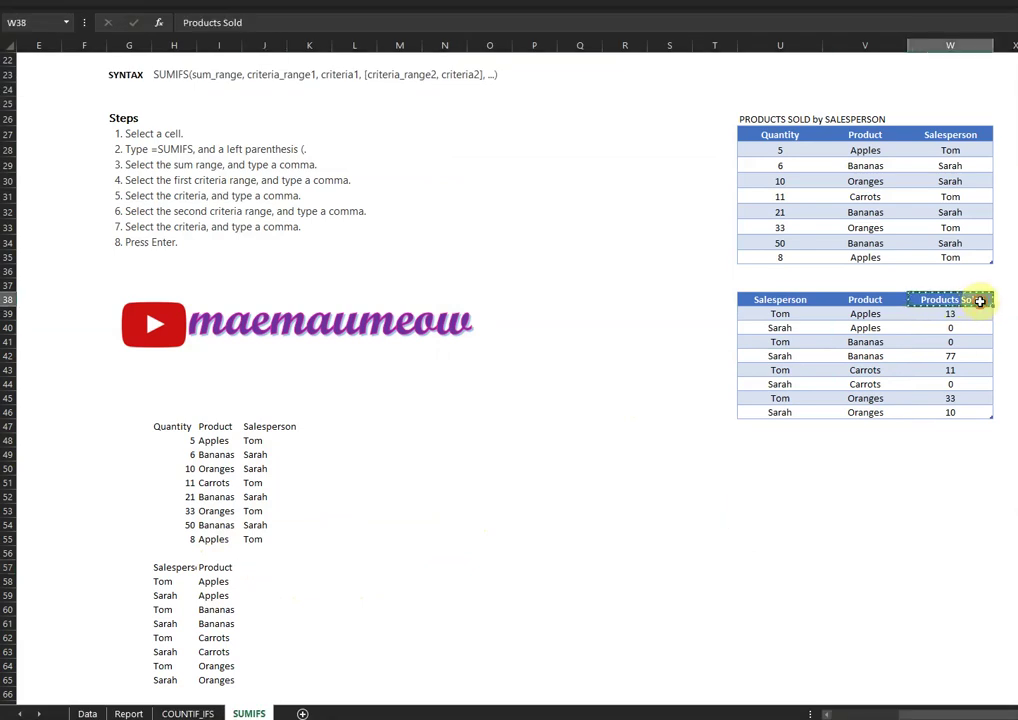
click(274, 577)
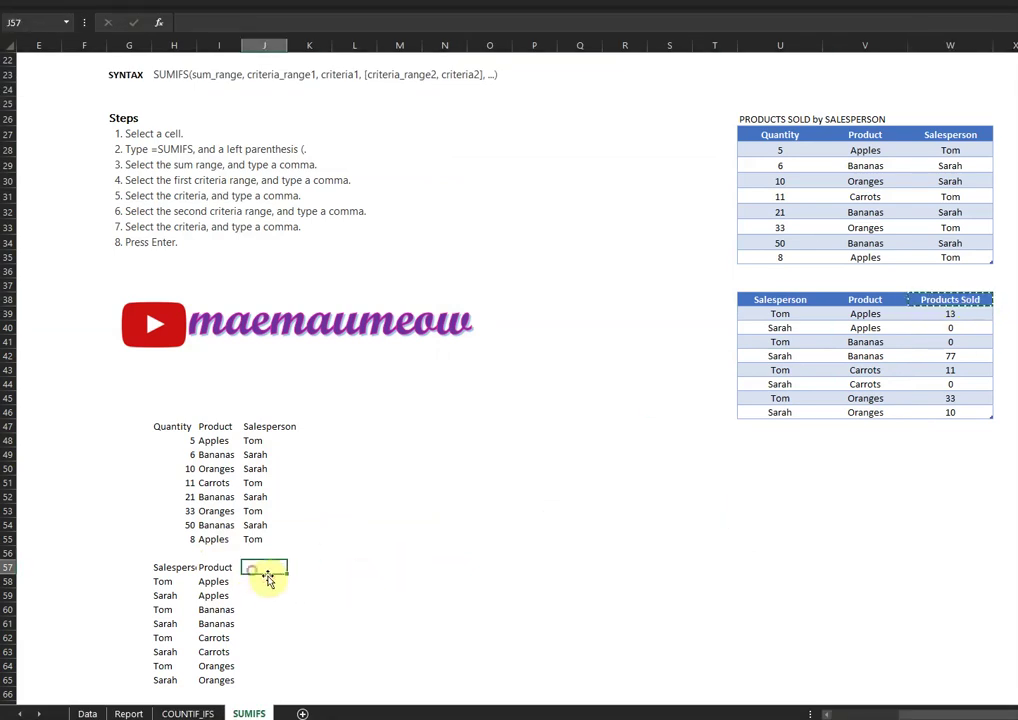
key(alt)
key(h)
key(v)
key(s)
key(v)
click(649, 387)
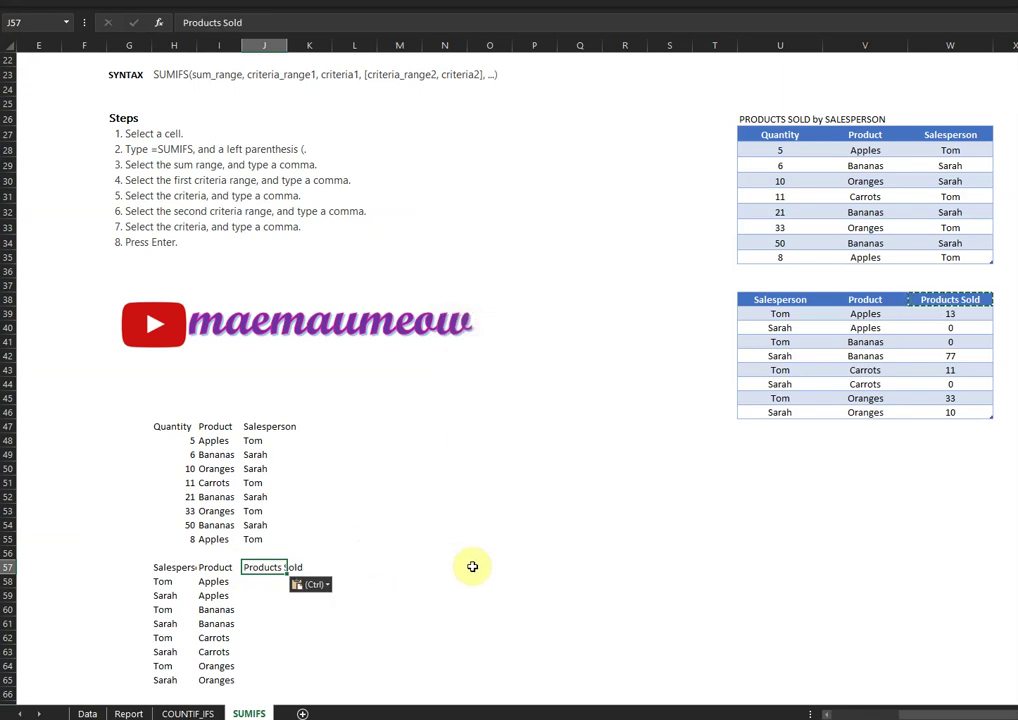
scroll(472, 566, down, 1)
scroll(472, 566, down, 1)
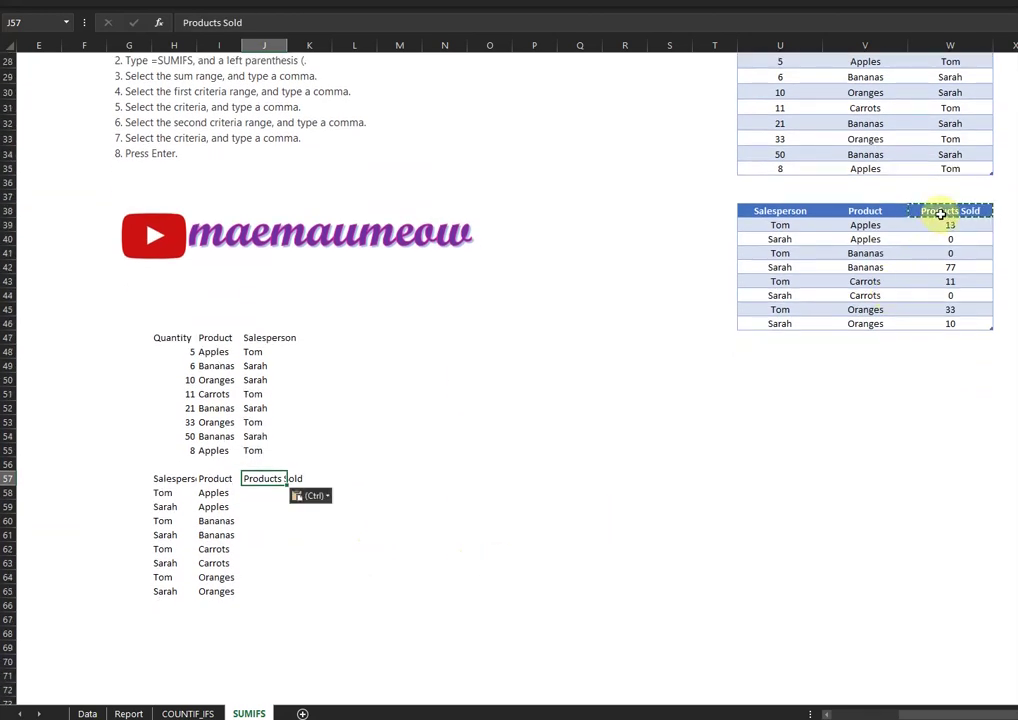
key(Escape)
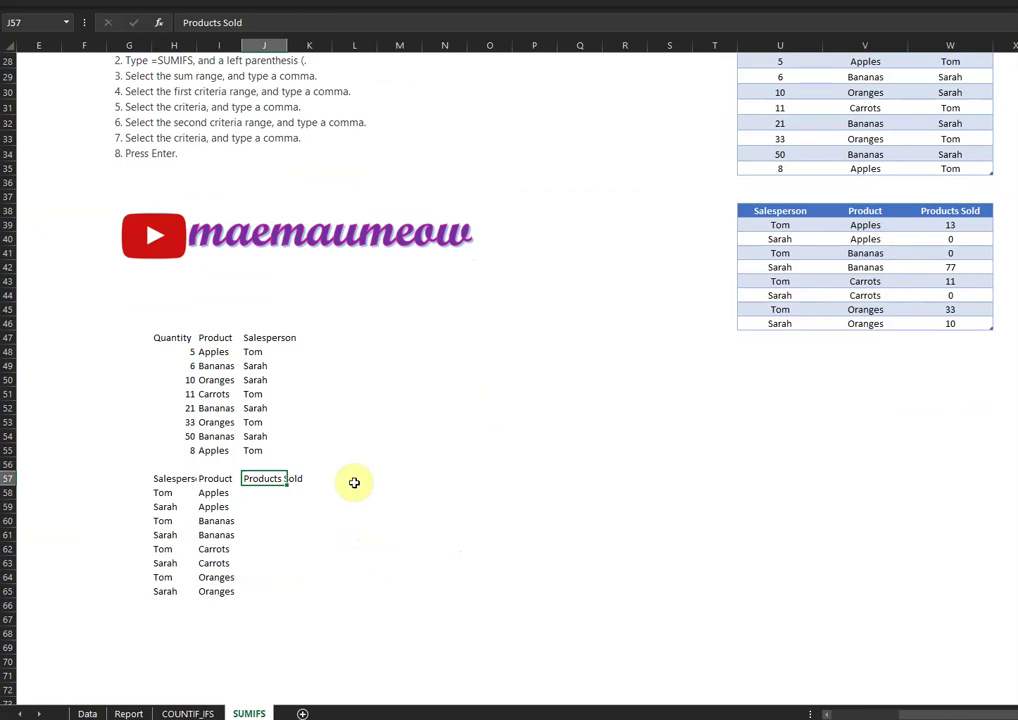
Step: Center the contents of the pasted quantity, product and salesperson data in H47:J55 horizontally
click(259, 491)
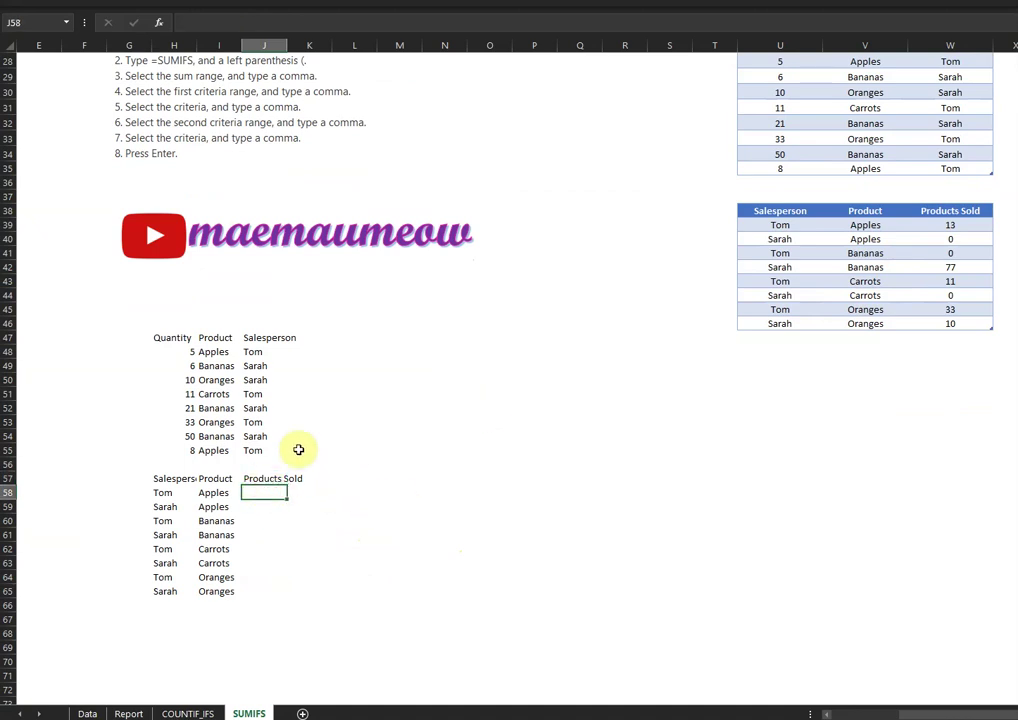
drag(165, 337, 266, 445)
scroll(268, 418, up, 5)
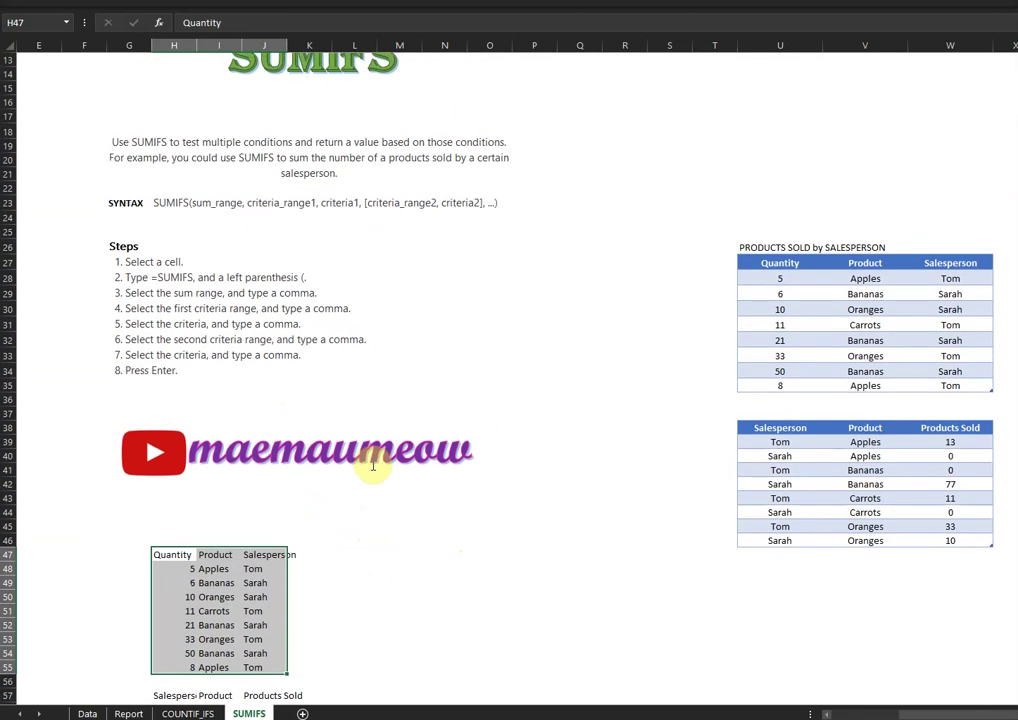
scroll(266, 291, up, 4)
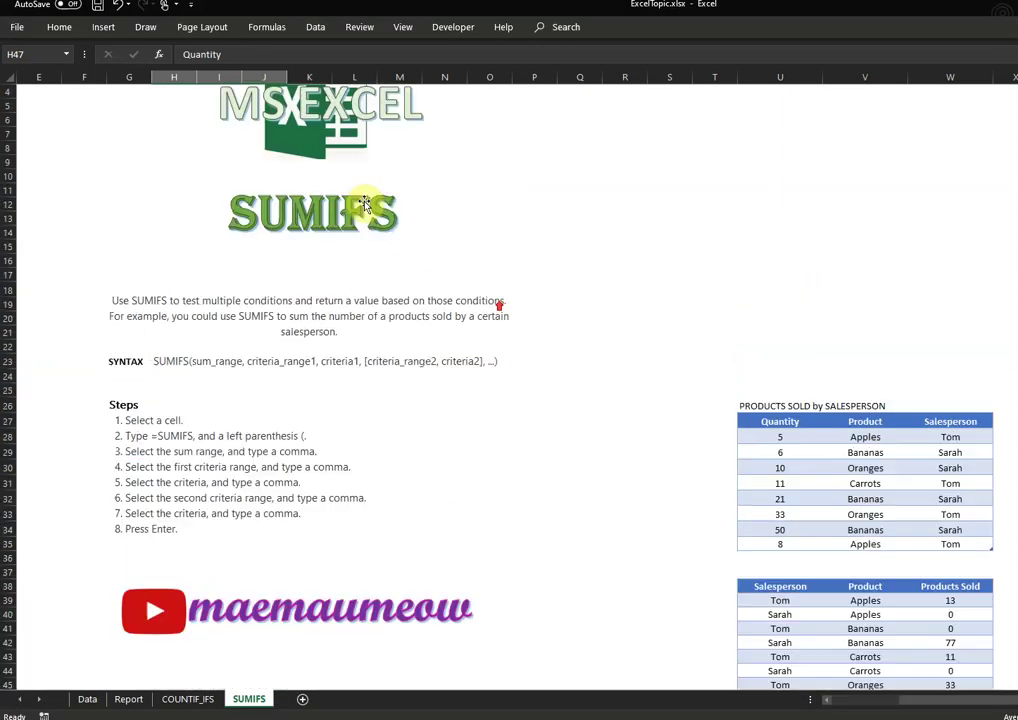
click(60, 27)
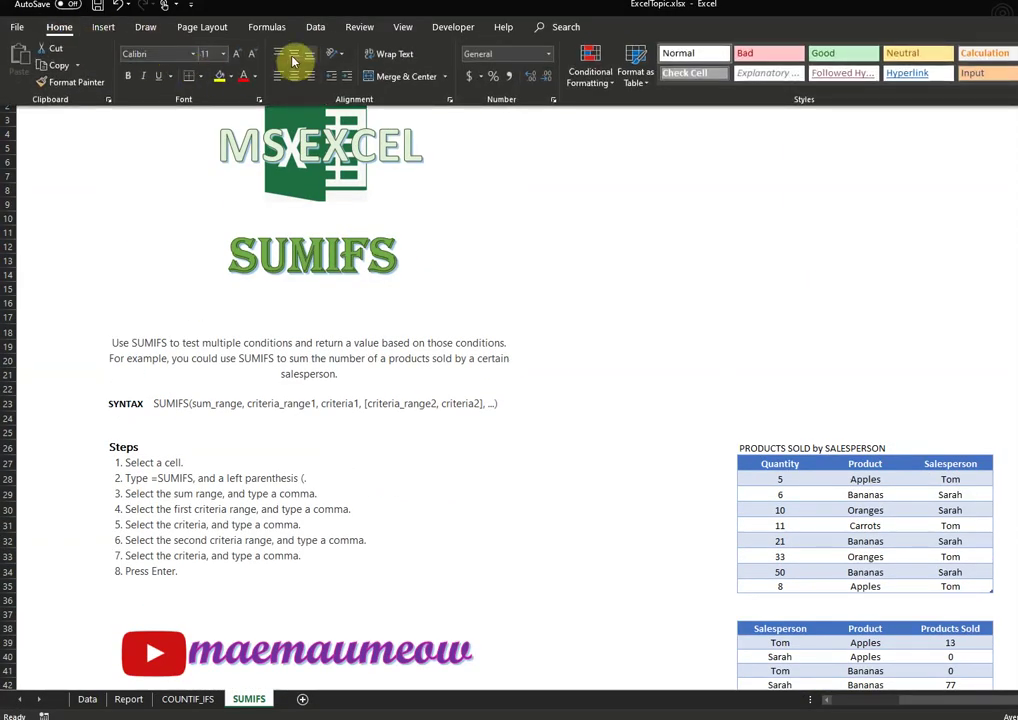
scroll(527, 266, down, 13)
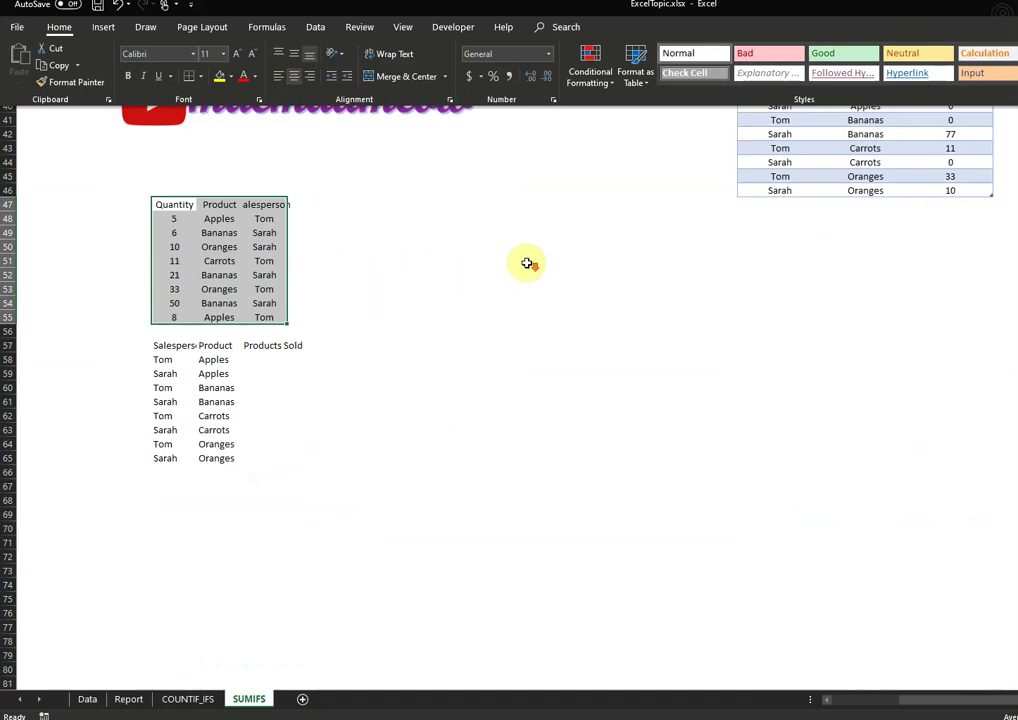
Step: Start a SUMIFS formula in J58 with the quantities H48:H55 as the sum range
click(263, 401)
click(270, 360)
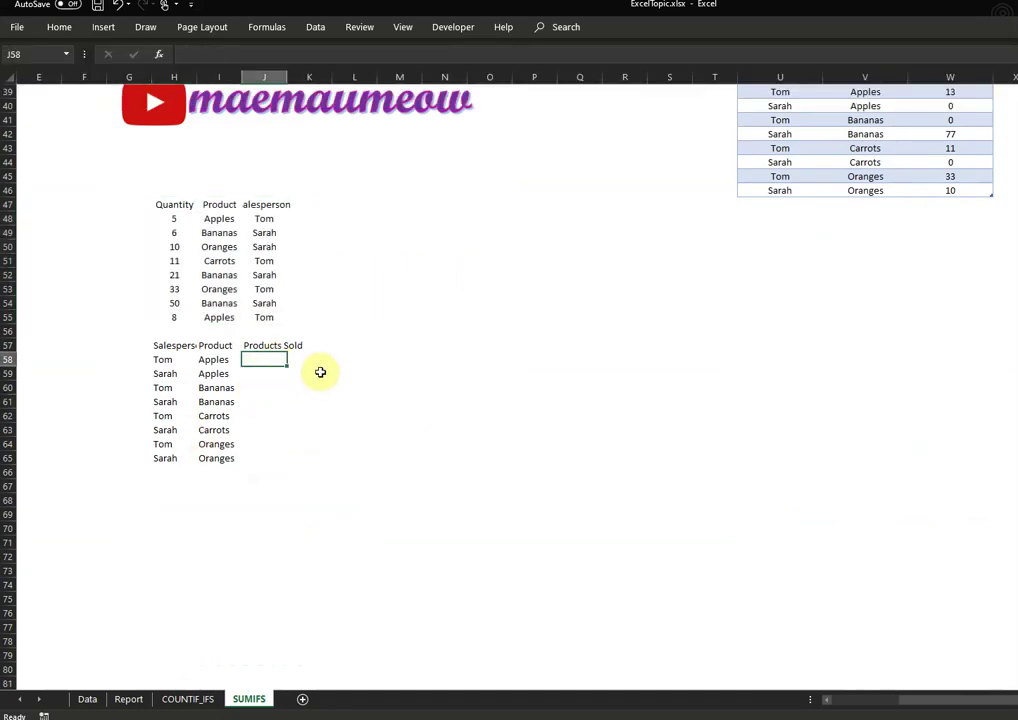
text(=SUMi)
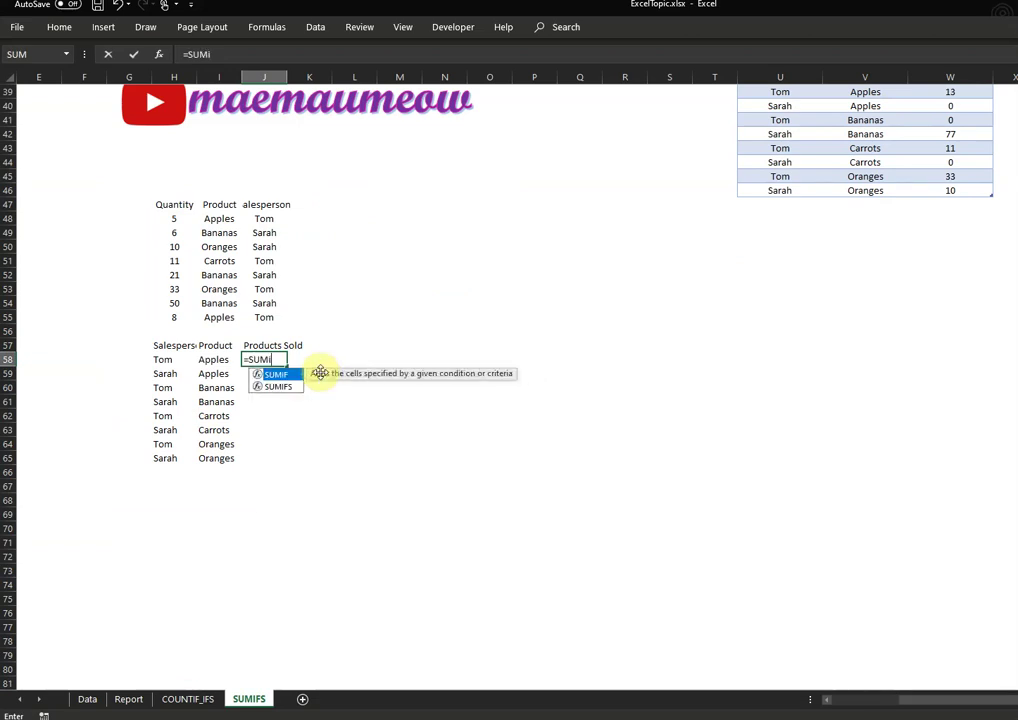
text(fs)
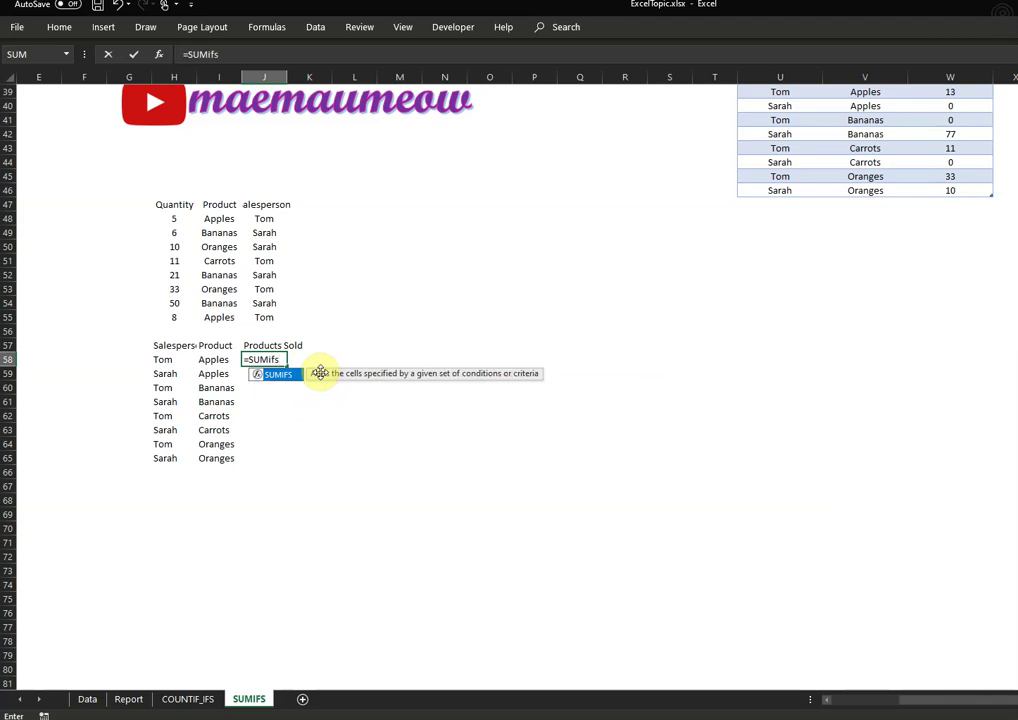
text(()
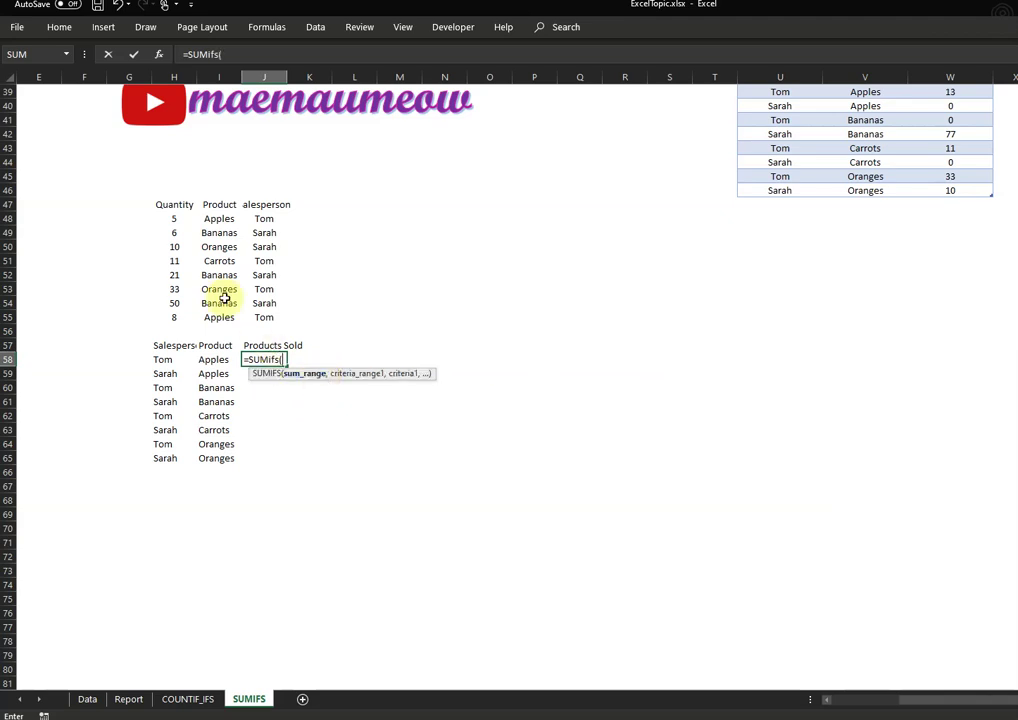
click(174, 218)
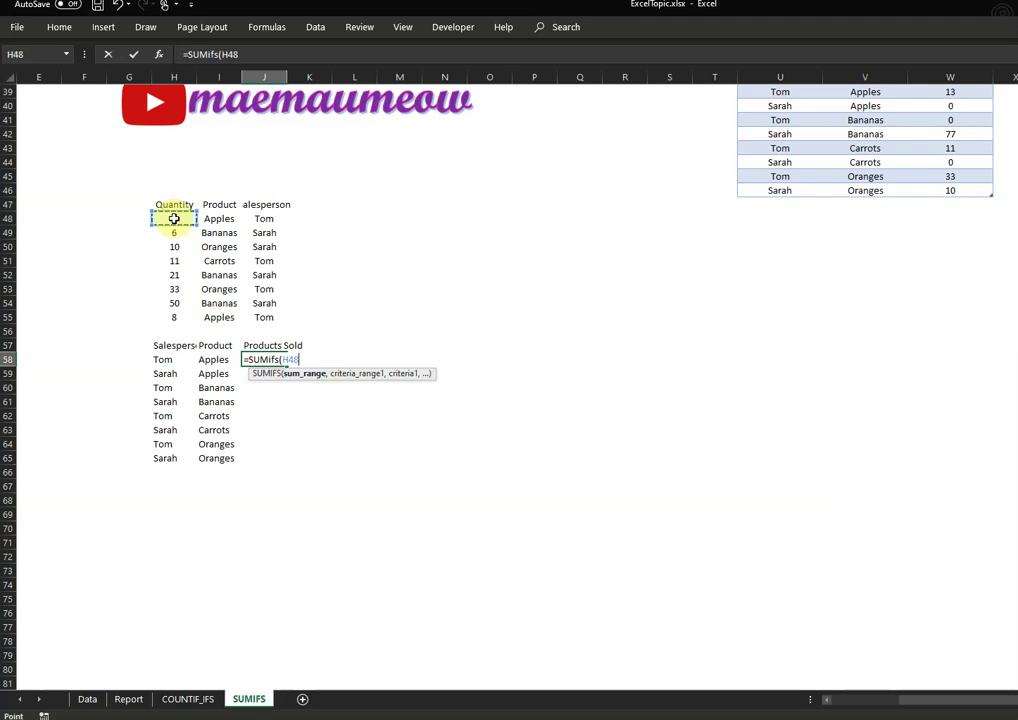
drag(174, 218, 171, 320)
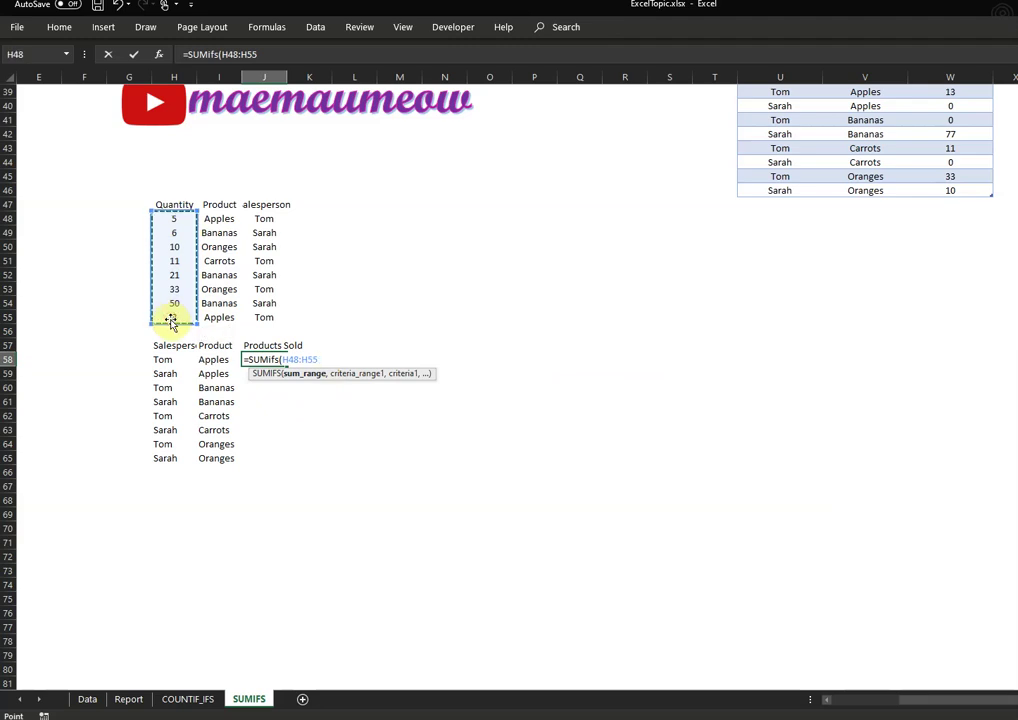
text(,)
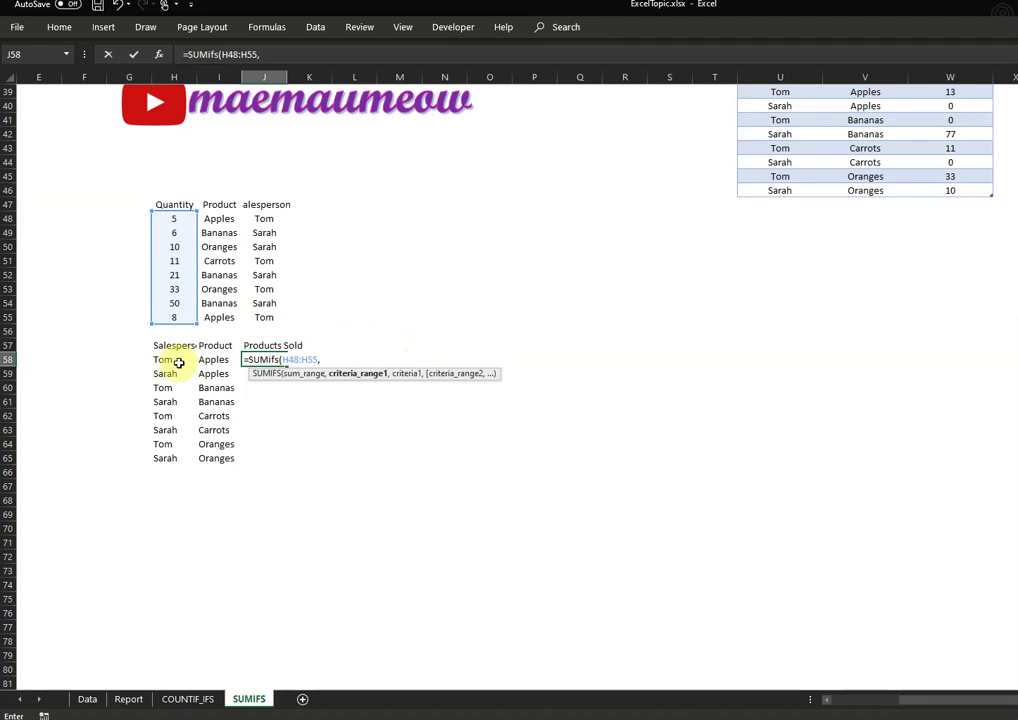
Step: Add the first SUMIFS criterion in J58, matching the salesperson range J48:J55 against H58
drag(278, 218, 281, 317)
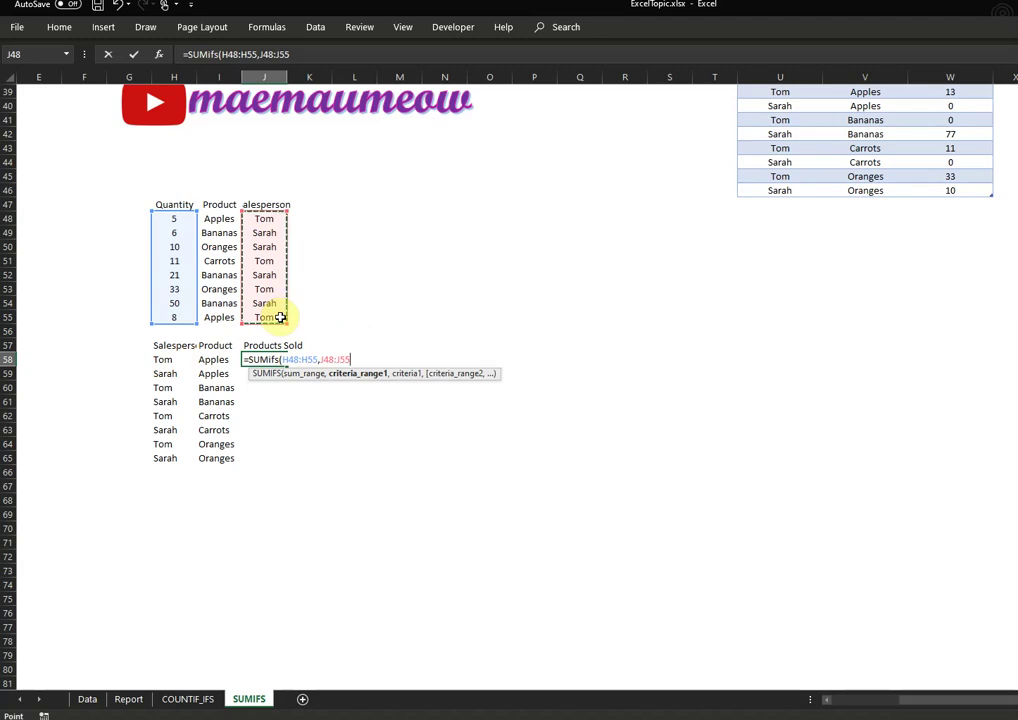
text(,)
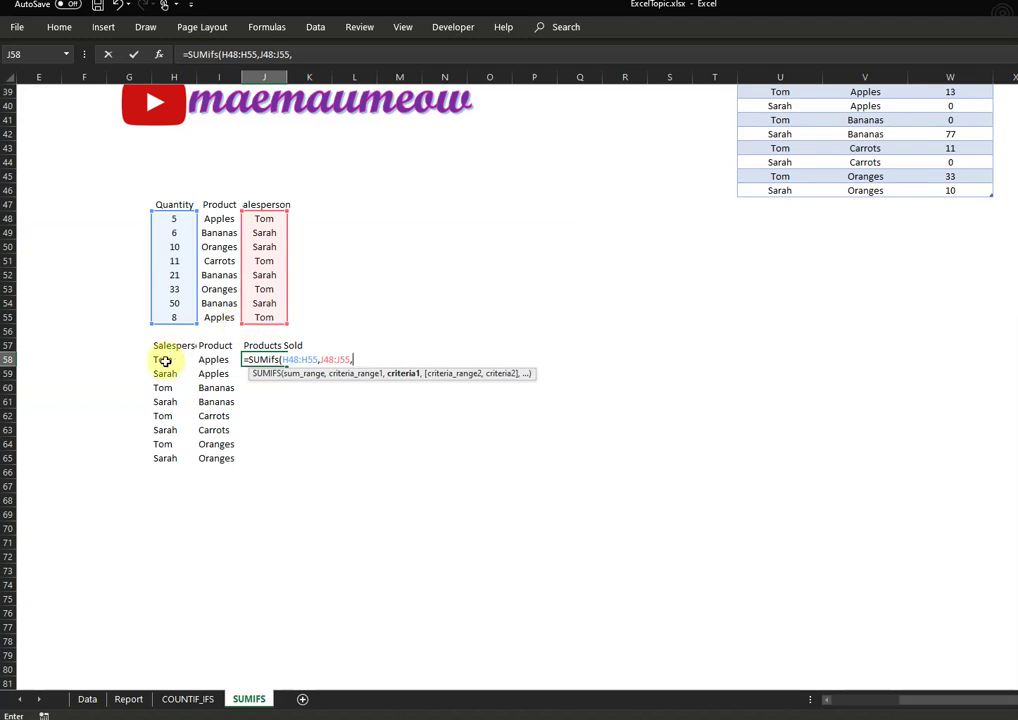
click(165, 360)
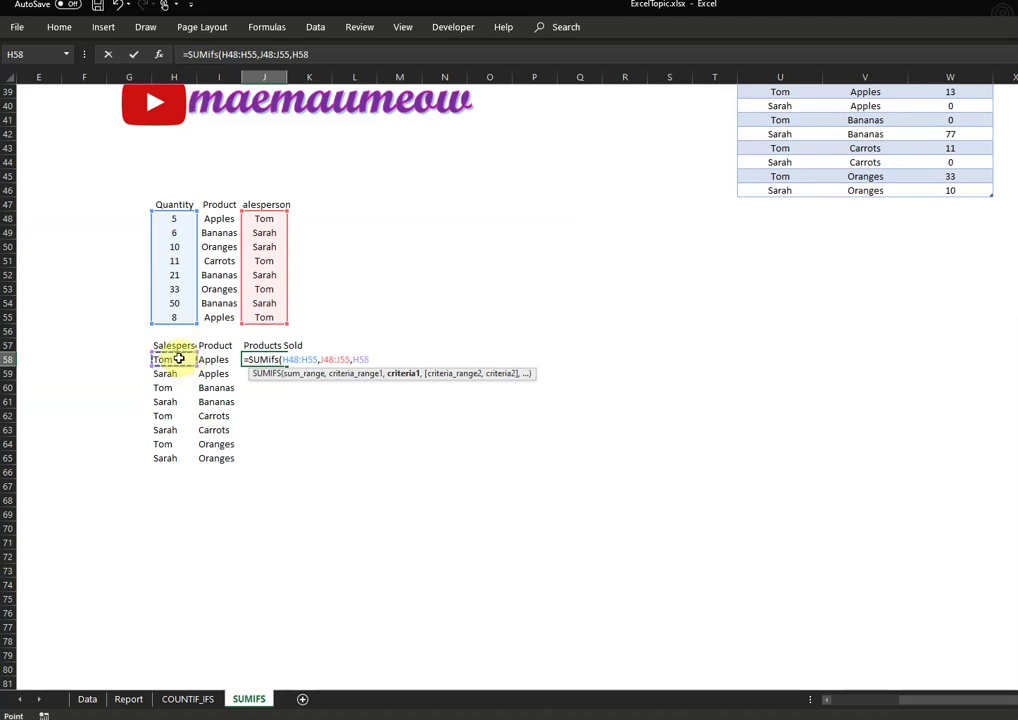
text(,)
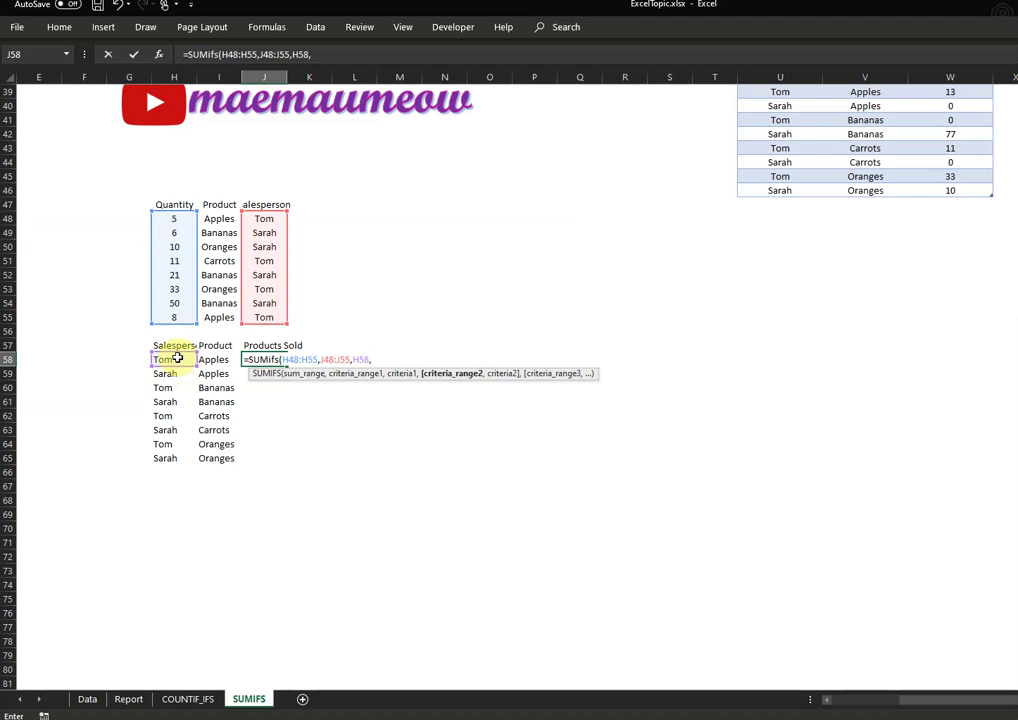
Step: Add the second SUMIFS criterion, matching the product range I48:I55 against I58, and complete the formula in J58
click(229, 215)
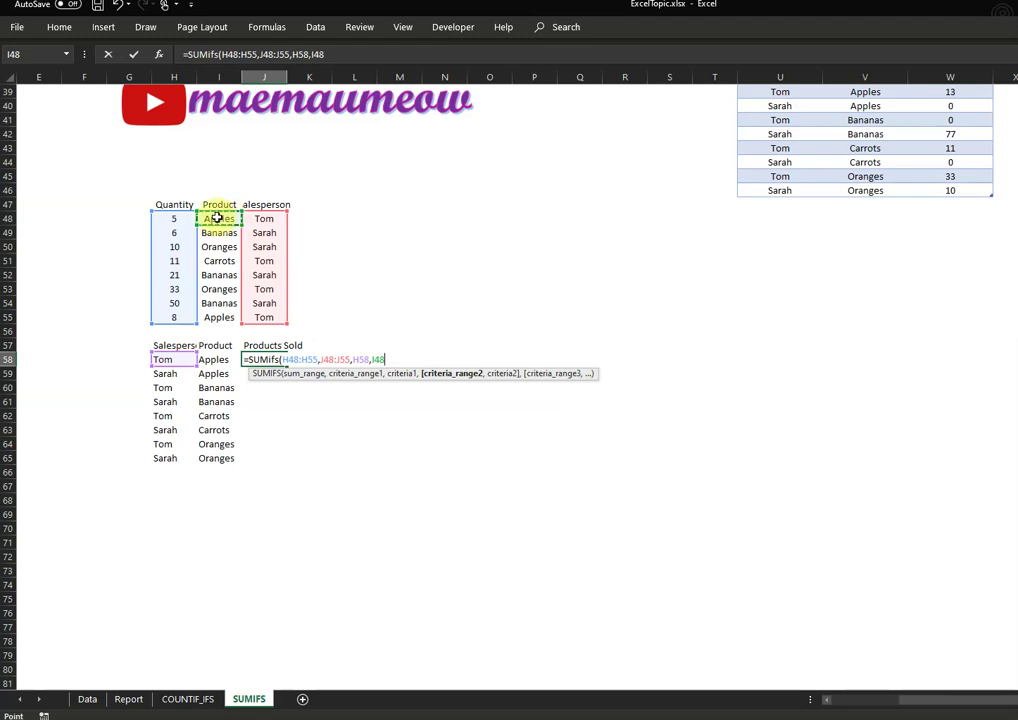
drag(217, 217, 227, 317)
text(,)
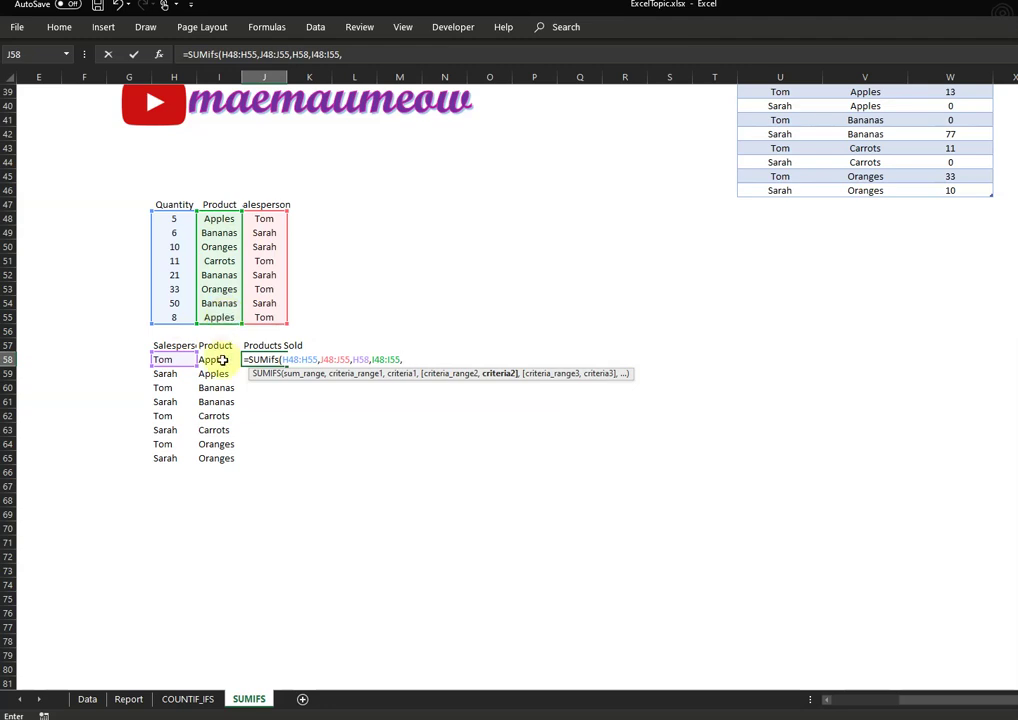
click(222, 360)
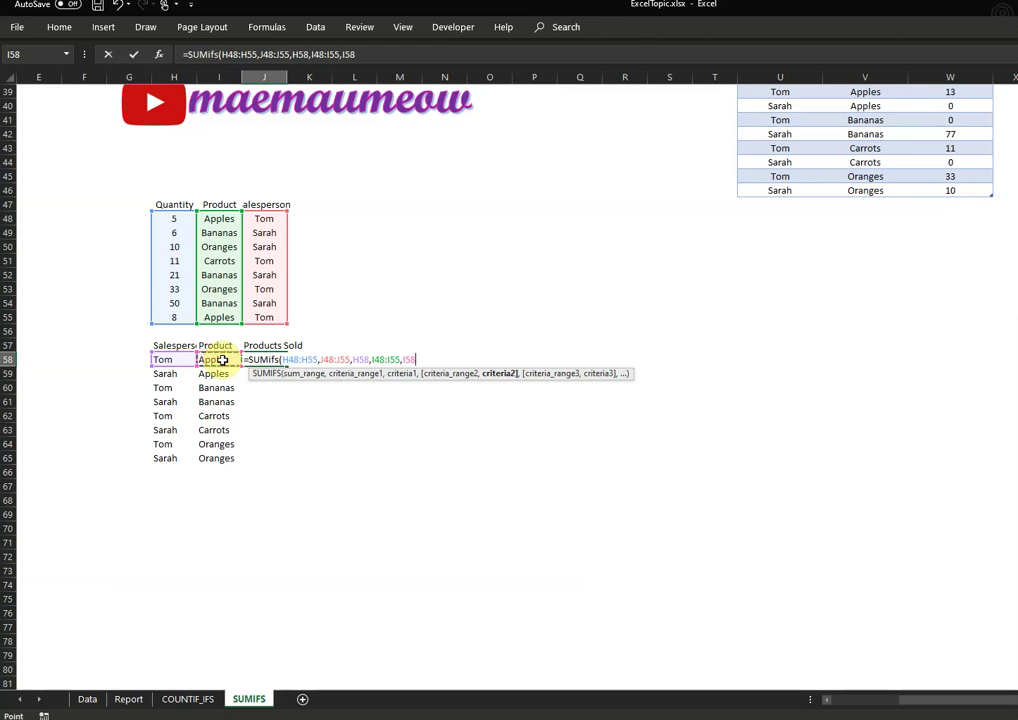
text())
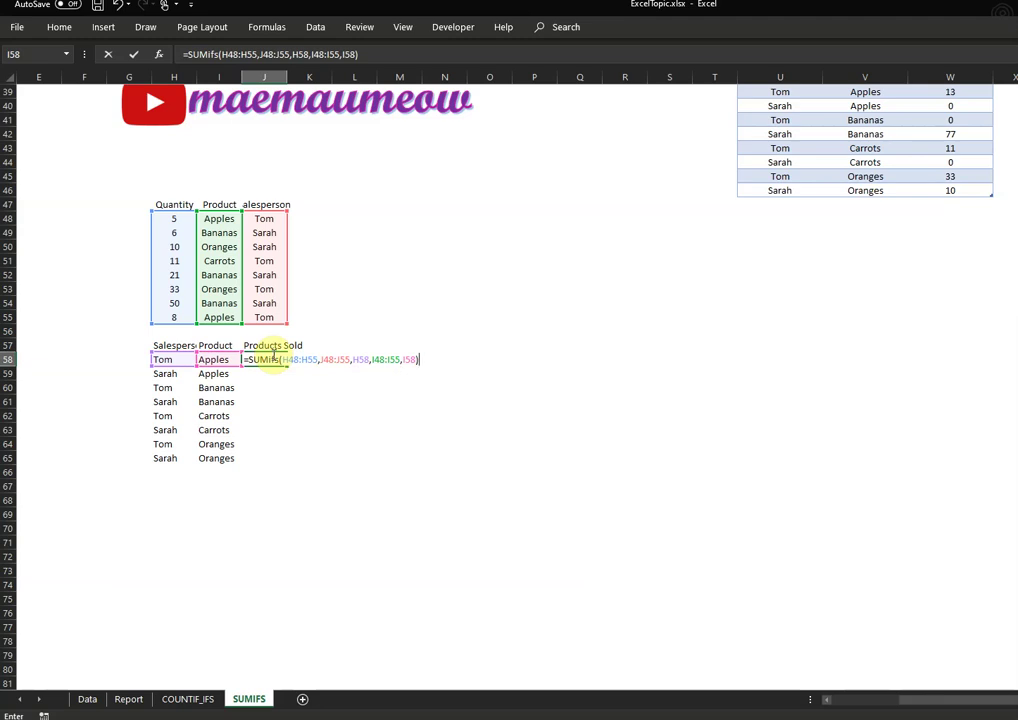
key(Return)
Step: Make the sum range and salesperson range in J58's formula absolute, as $H$48:$H$55 and $J$48:$J$55
click(282, 359)
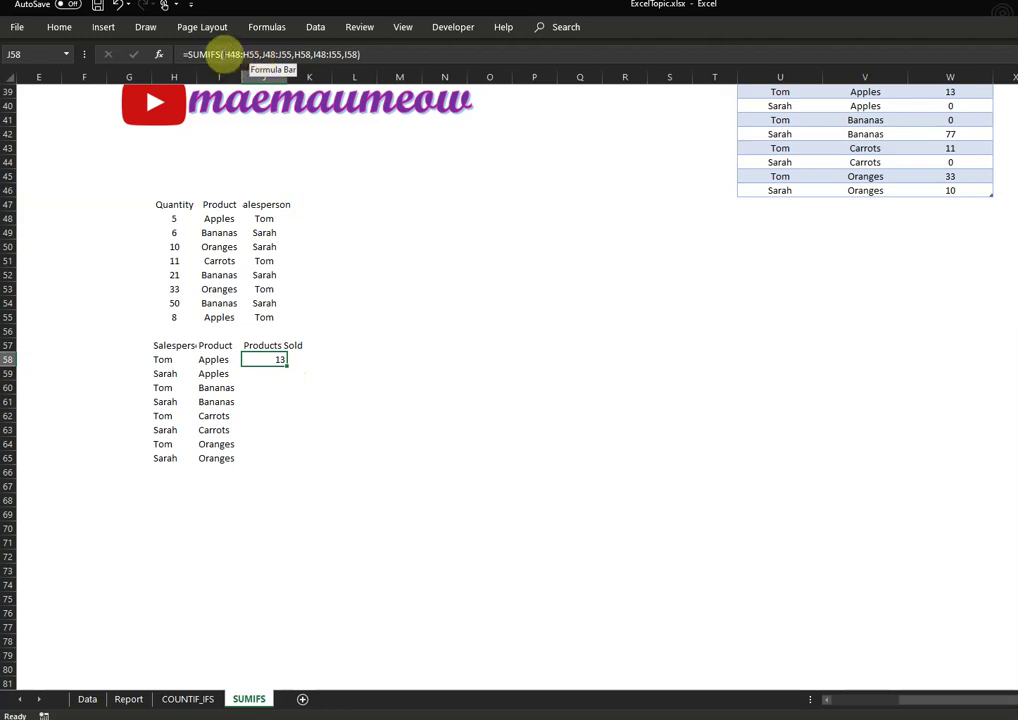
click(226, 53)
drag(226, 53, 262, 53)
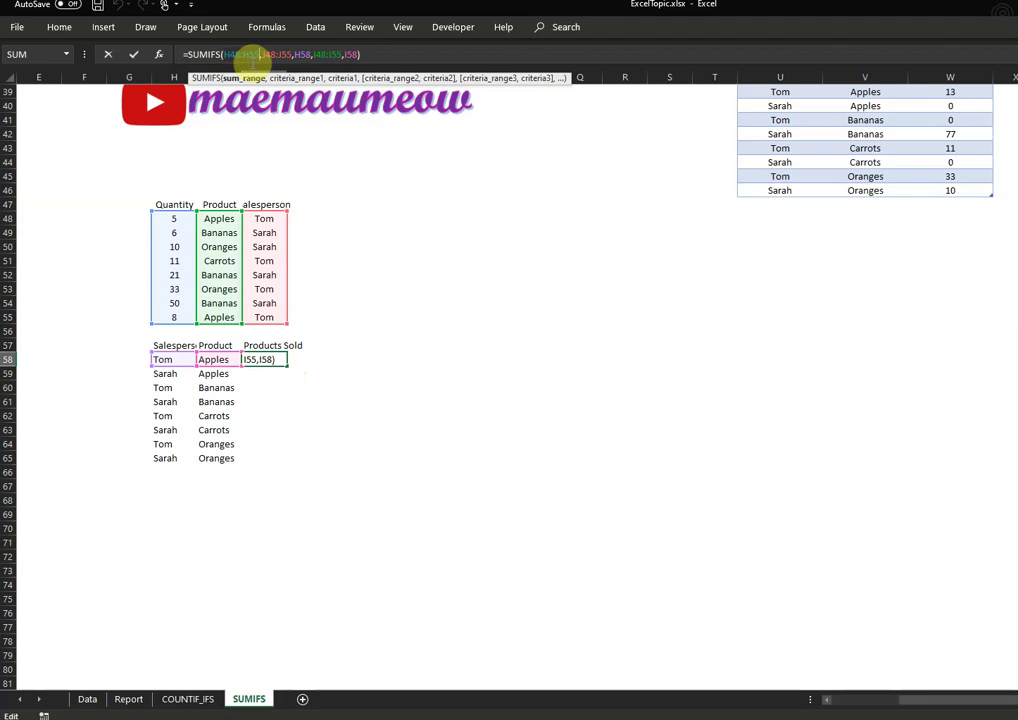
key(F4)
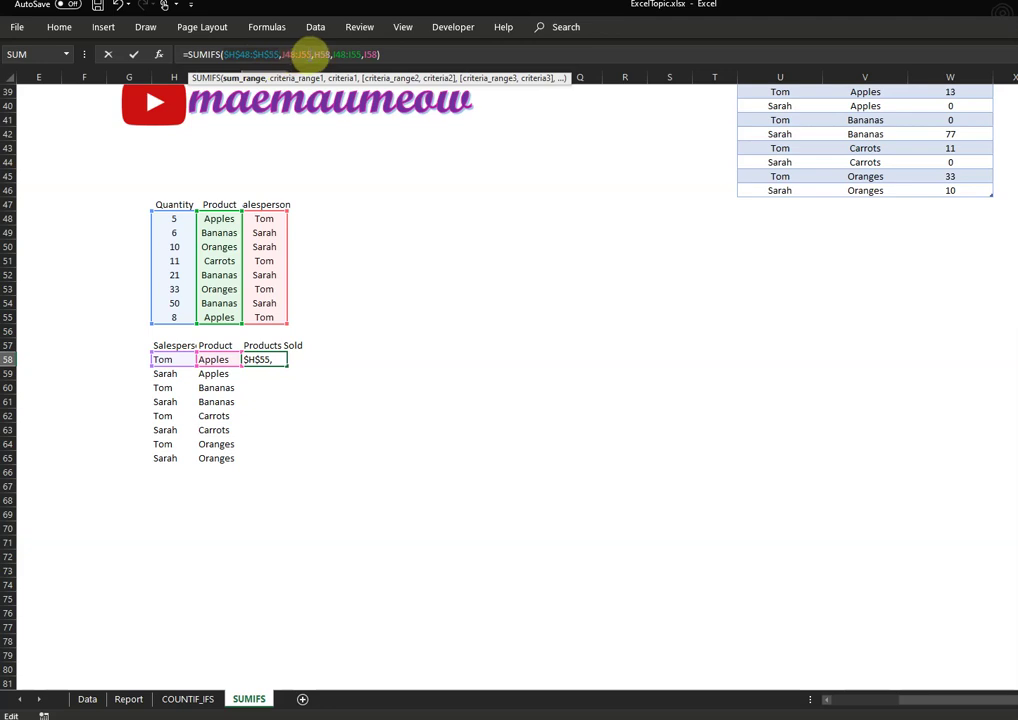
click(312, 53)
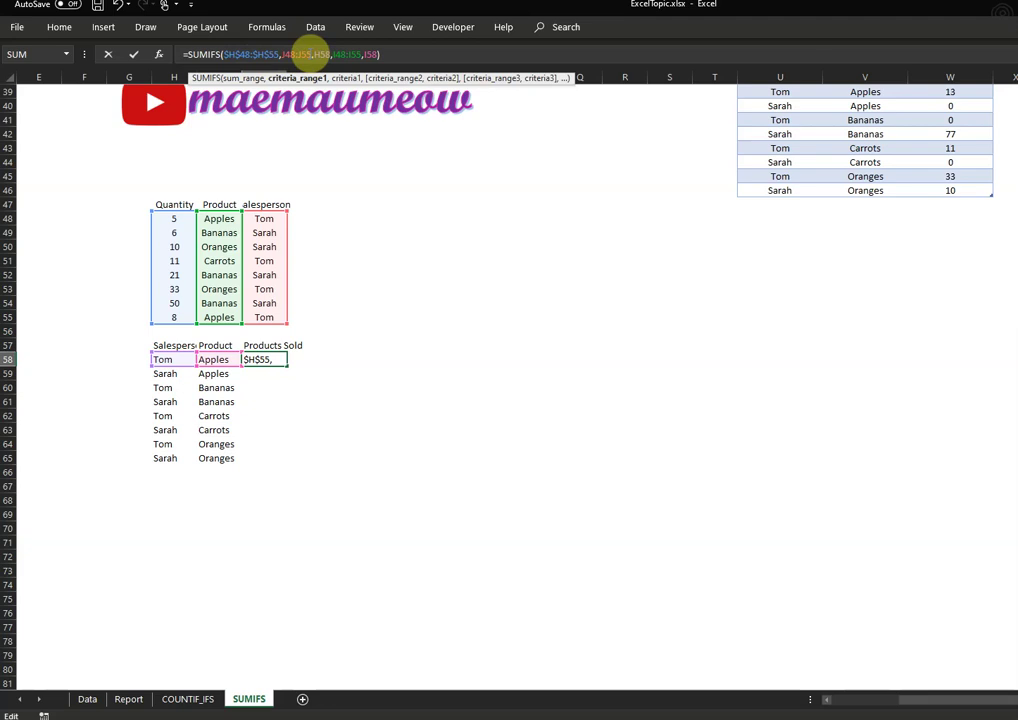
drag(311, 53, 283, 55)
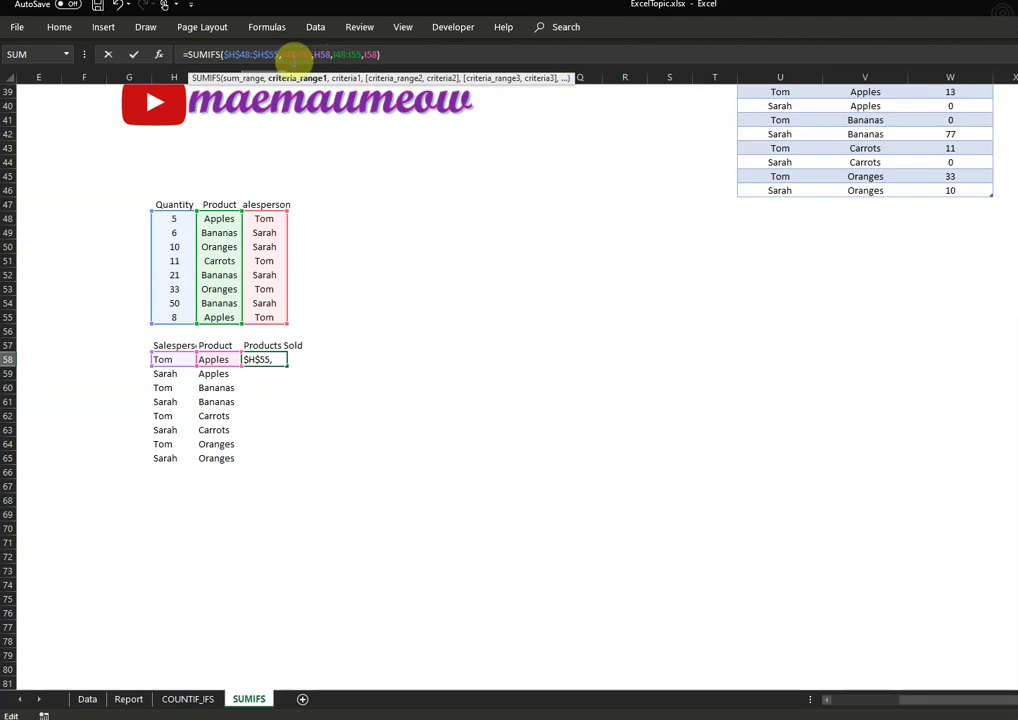
text($J$48:$J$55)
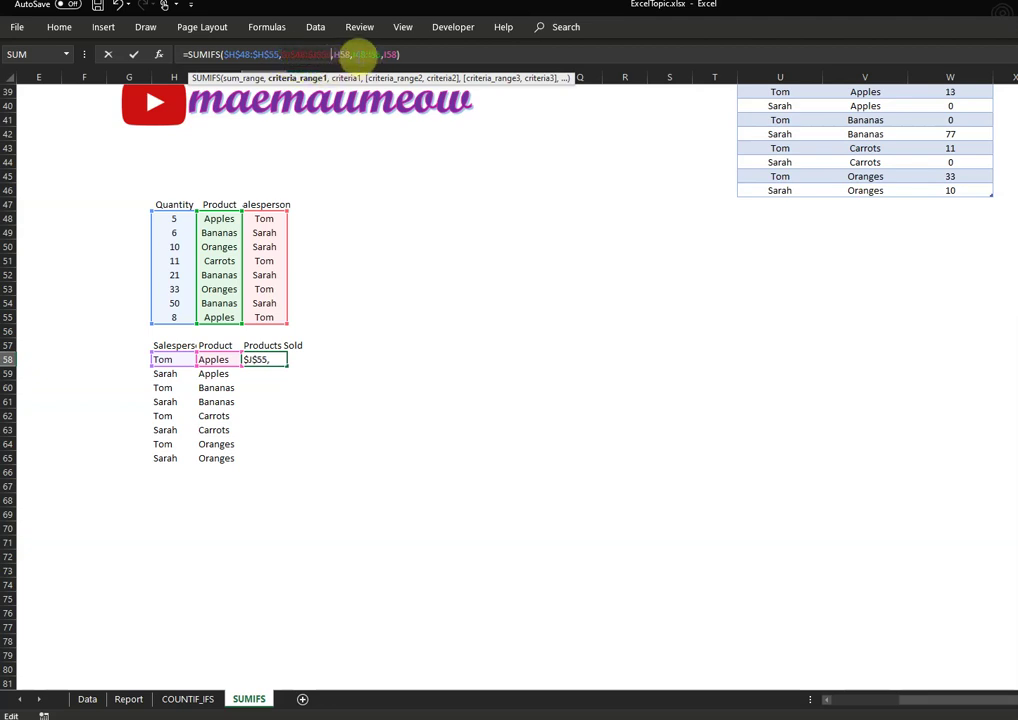
Step: Make the product range in J58's formula absolute as $I$48:$I$55, and fill the formula down to J65
click(341, 53)
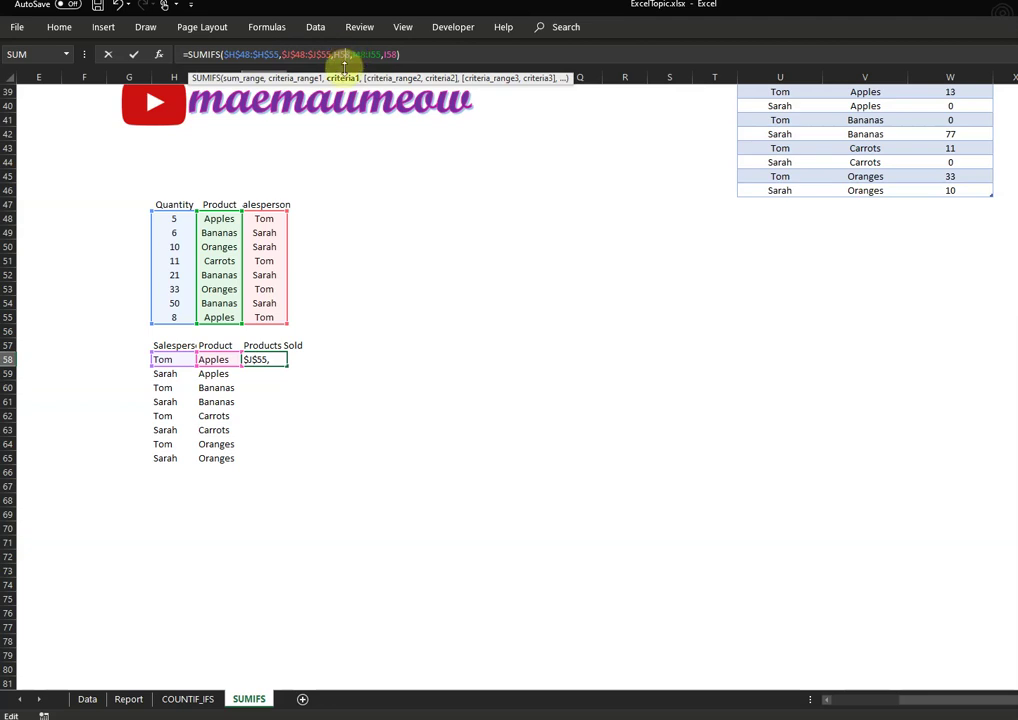
click(372, 53)
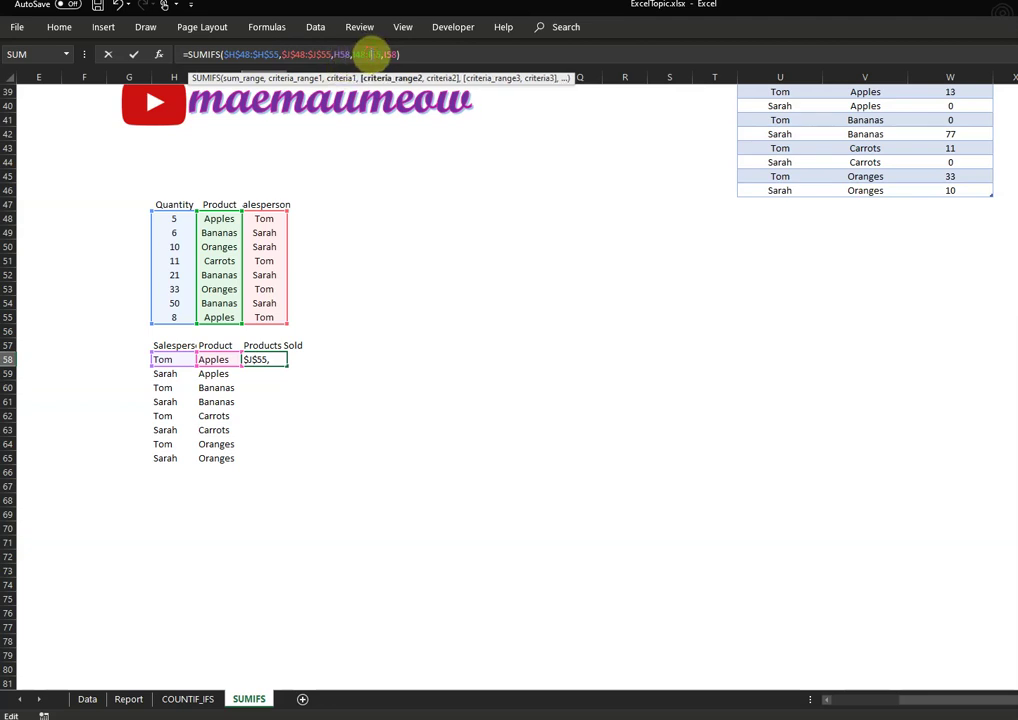
drag(375, 53, 358, 54)
key(F4)
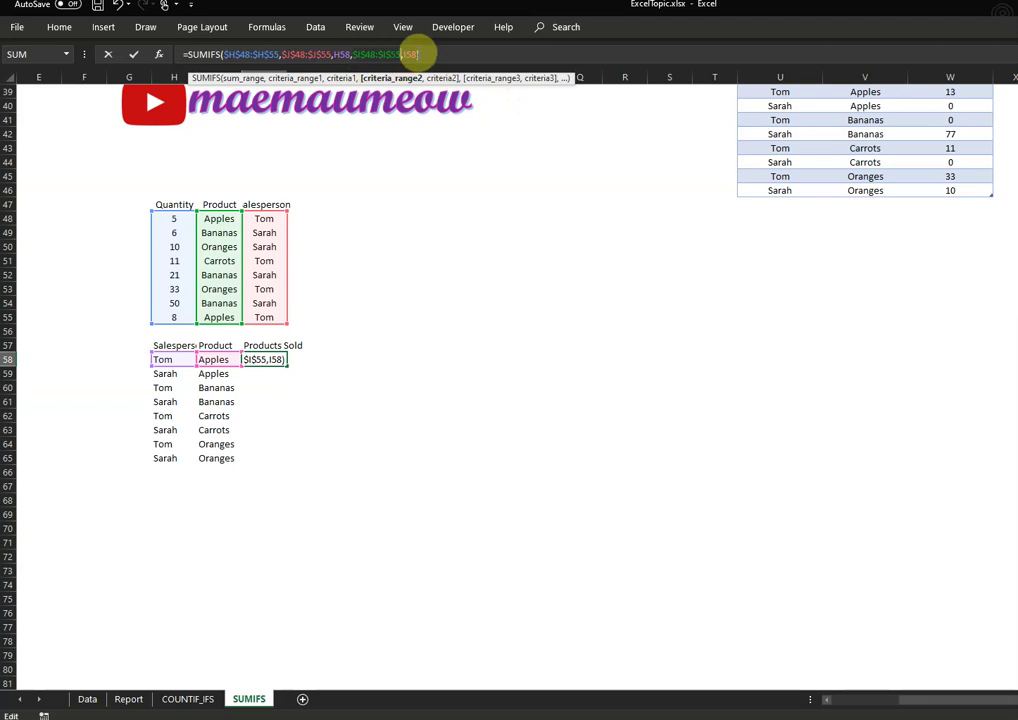
click(415, 54)
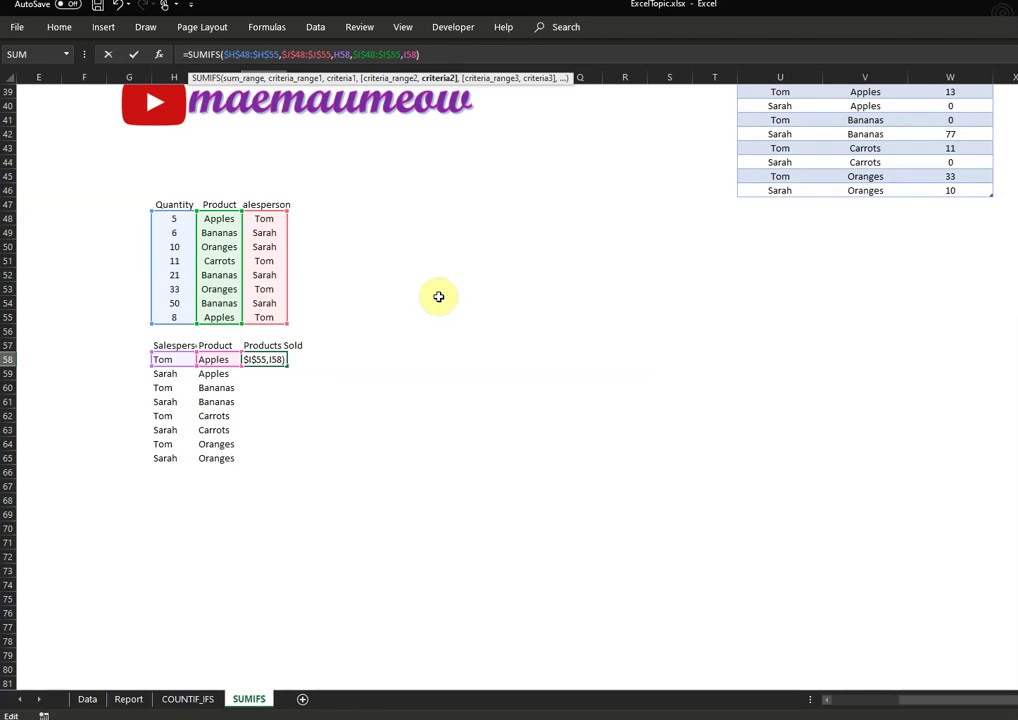
key(Return)
click(280, 359)
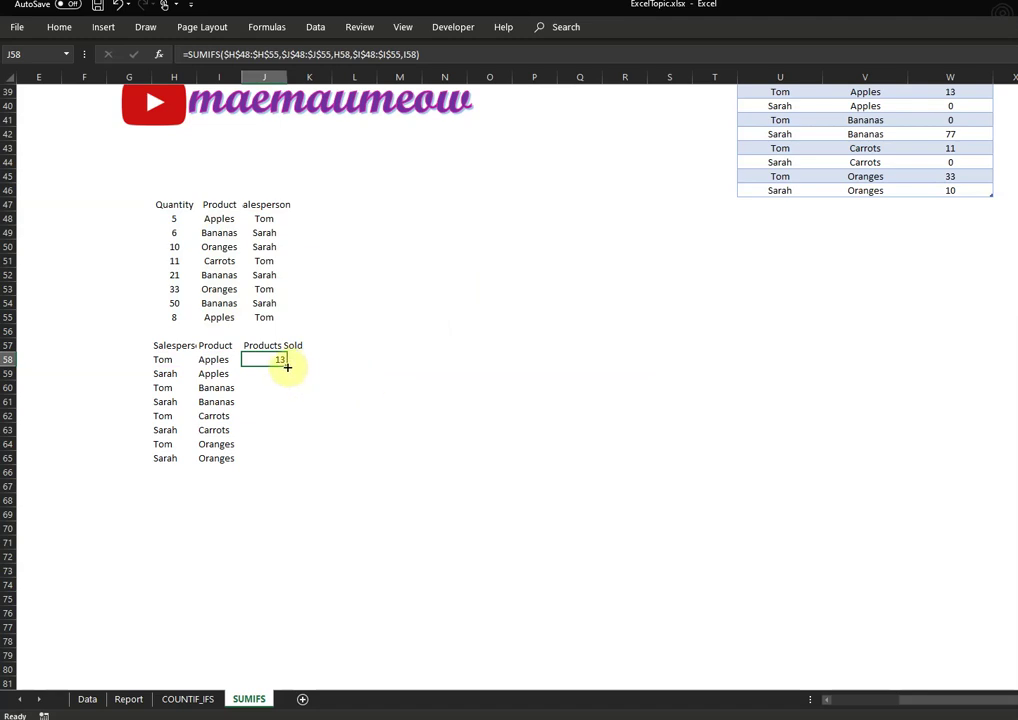
drag(287, 366, 287, 463)
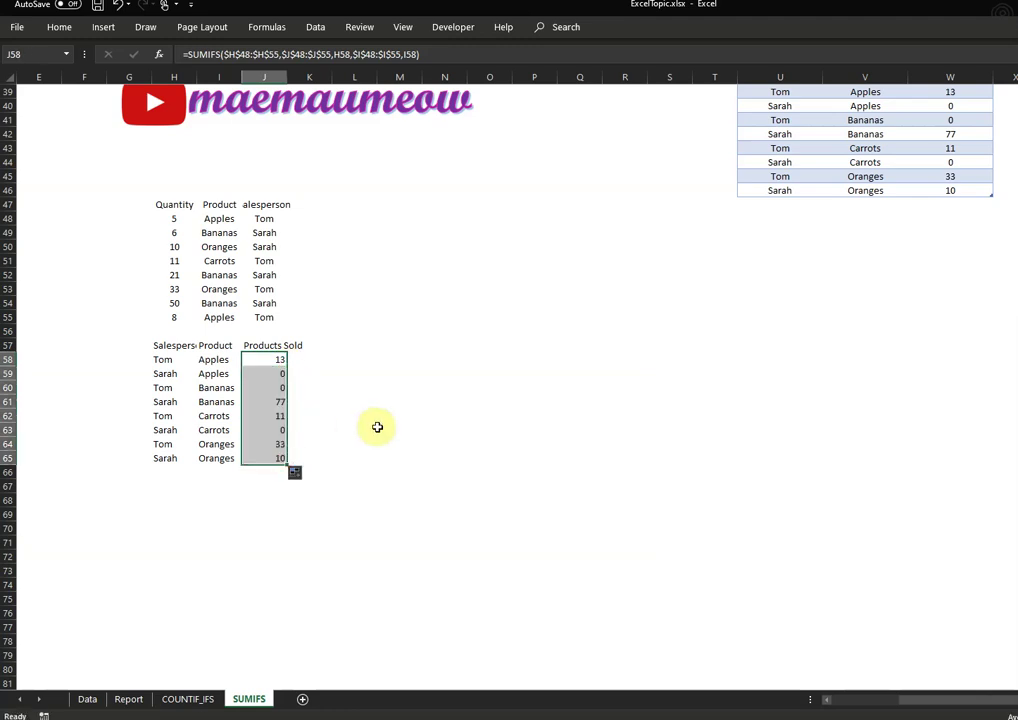
Step: Compare the filled Products Sold results and formulas in J58:J65 with those of the original table in W39:W46
click(281, 402)
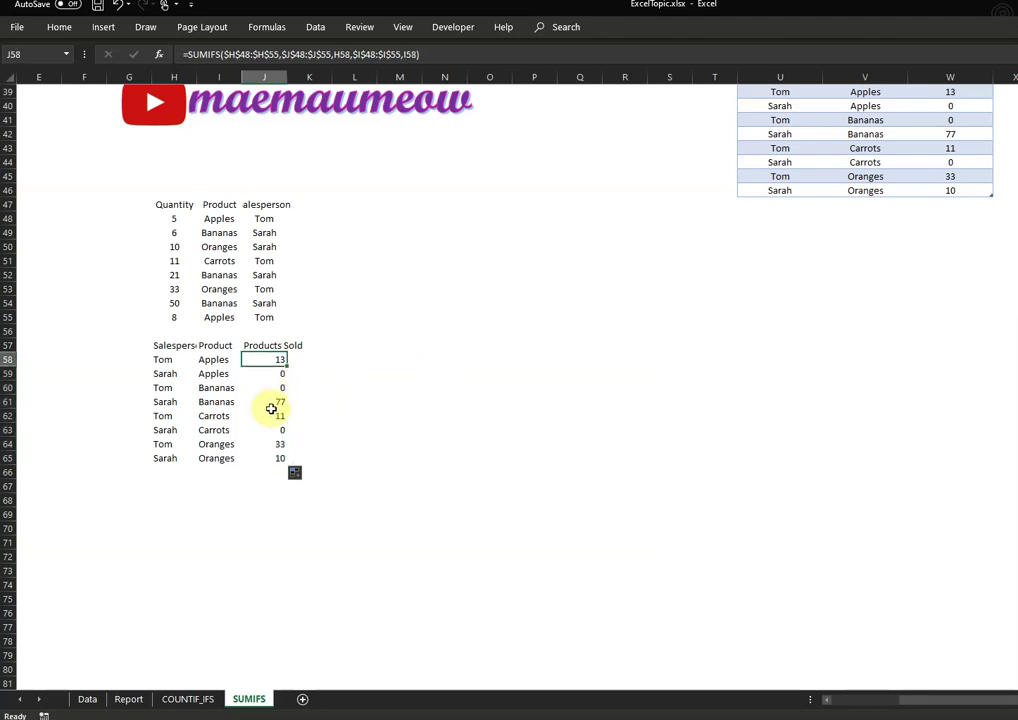
click(270, 409)
click(280, 448)
click(277, 459)
click(281, 420)
click(285, 379)
scroll(720, 409, up, 1)
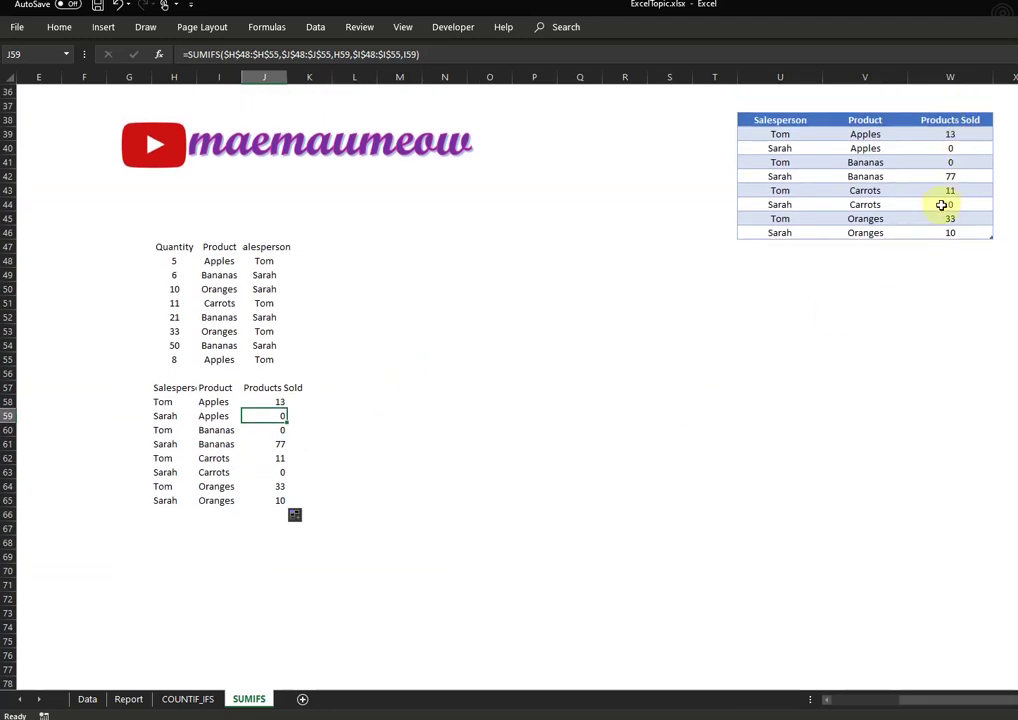
click(963, 136)
key(Down)
key(Down)
key(Down)
key(Down)
key(Down)
key(Down)
key(Down)
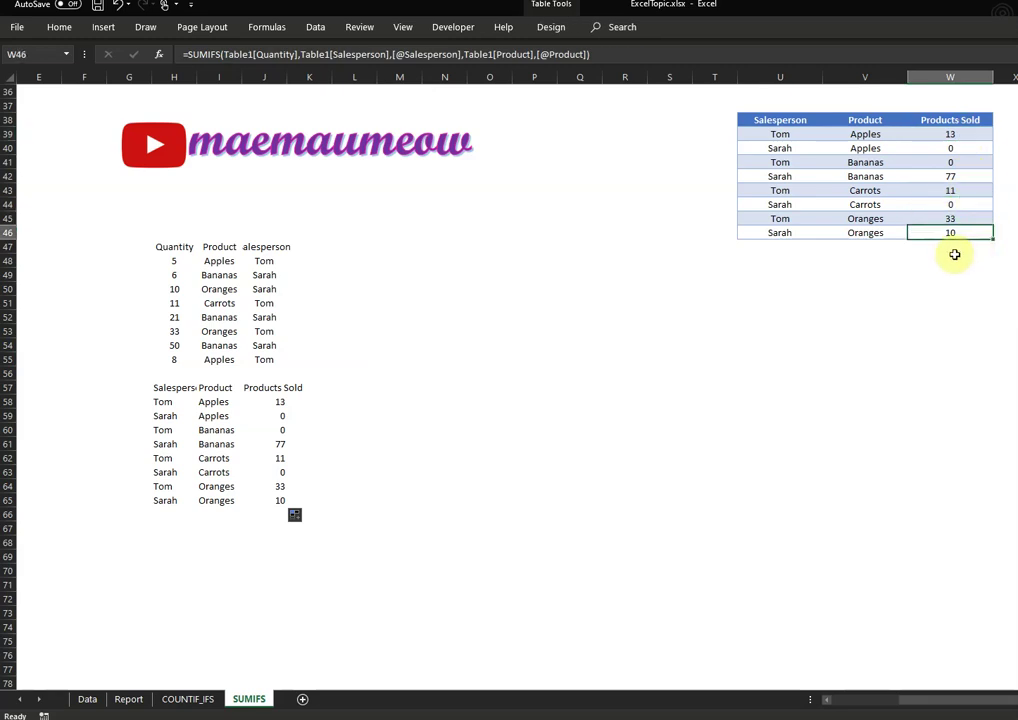
click(973, 165)
click(290, 416)
click(289, 444)
click(276, 444)
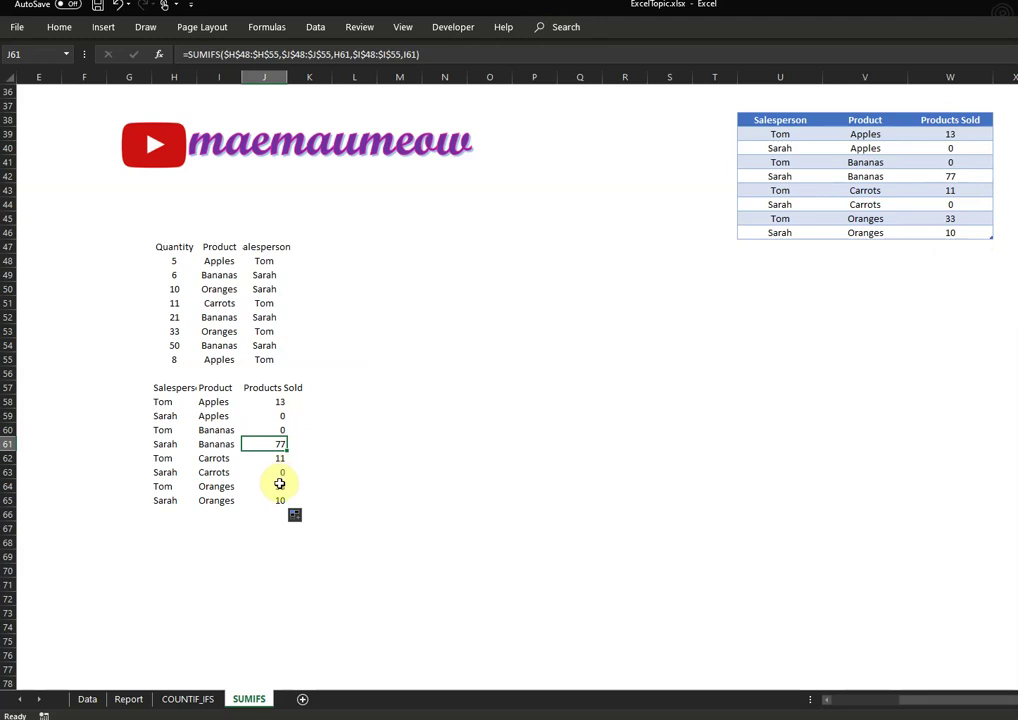
click(279, 488)
click(280, 430)
click(280, 401)
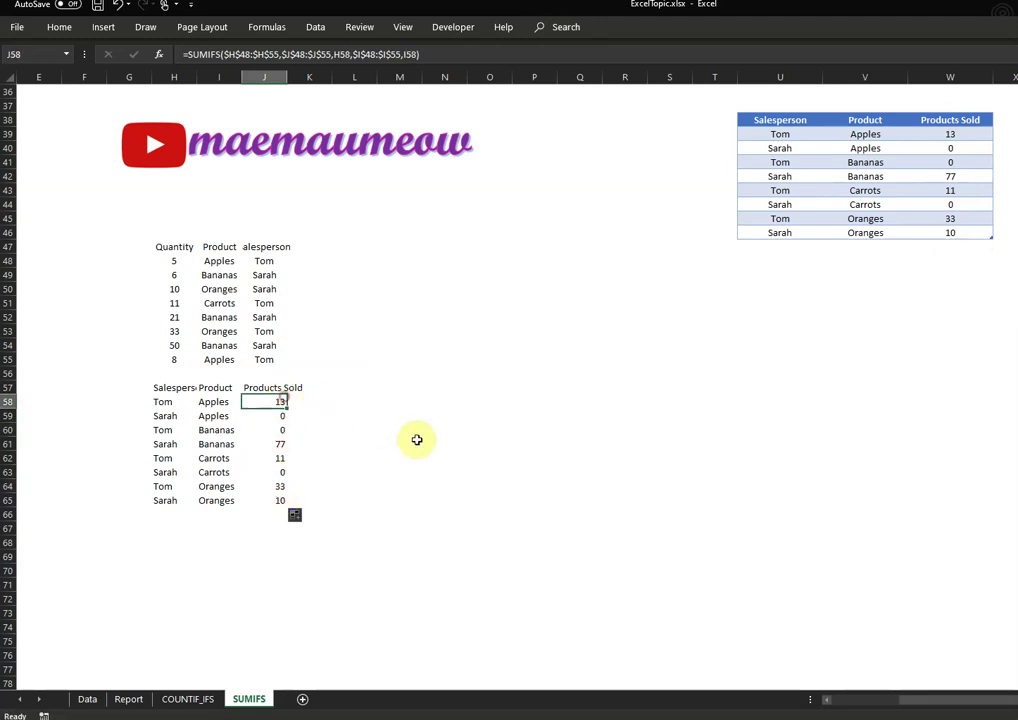